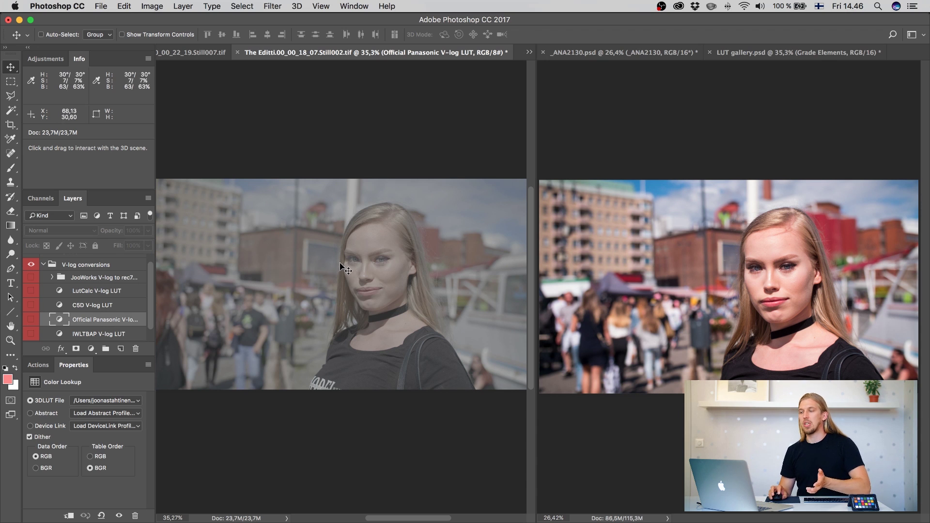
Step: Select the LutCalc through IWLTBAP LUT layers and preview, then hide, the IWLTBAP LUT
left_click(84, 331)
left_click(89, 294, "shift")
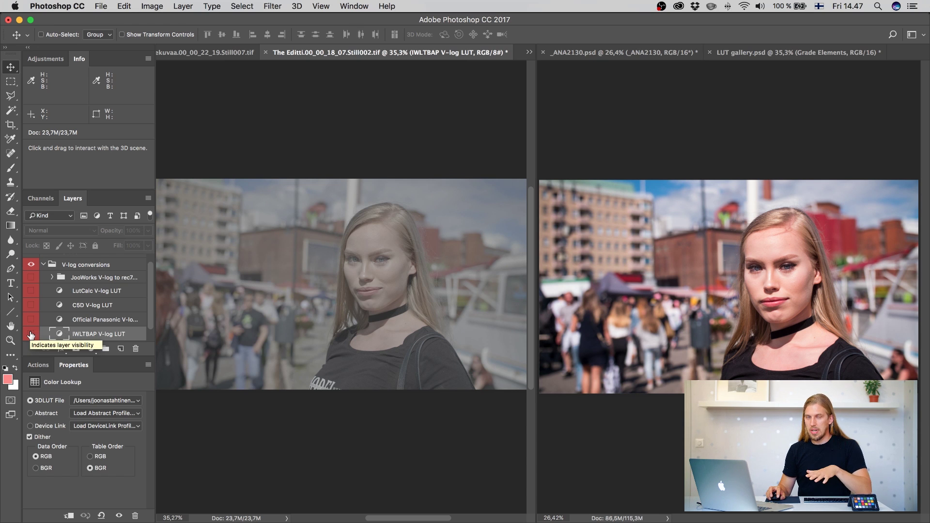
left_click(30, 334)
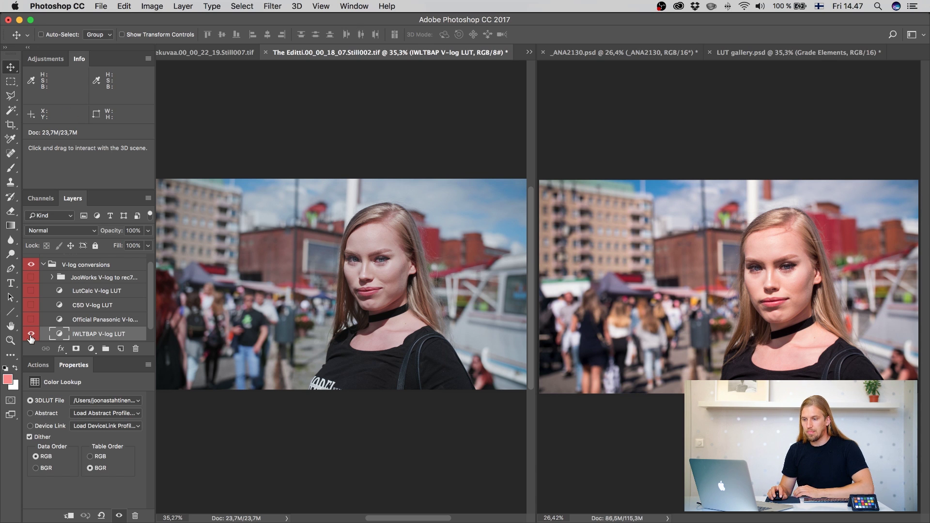
left_click(31, 334)
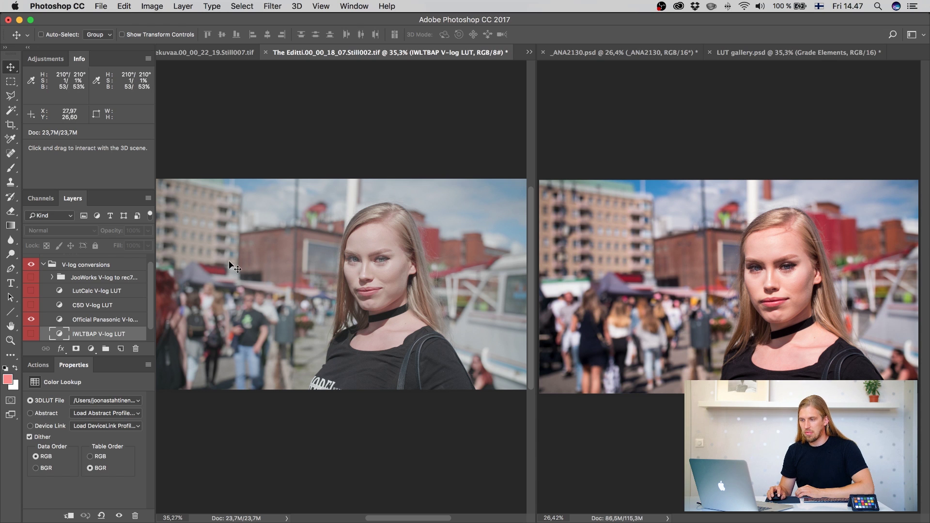
Step: Compare the C5D and LutCalc V-log LUTs, finishing with the JooWorks conversion visible
left_click(30, 320)
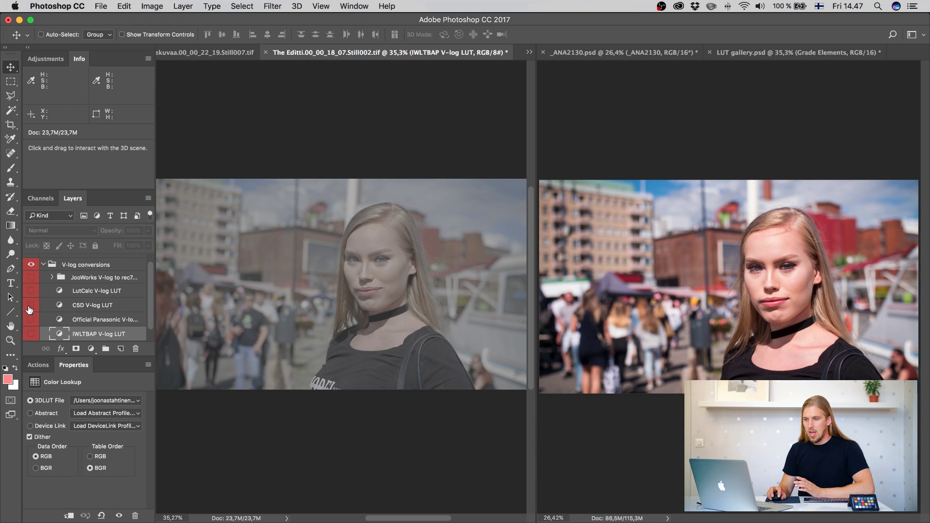
left_click(31, 306)
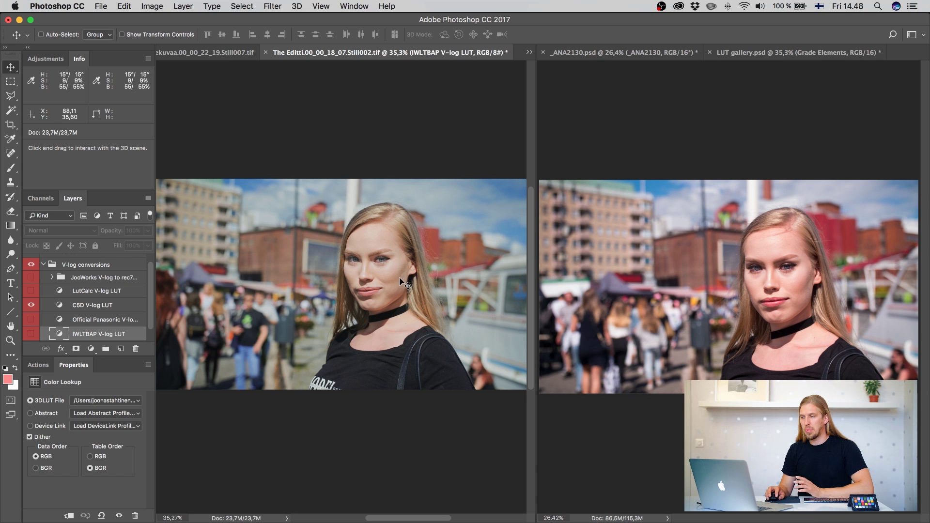
left_click(30, 307)
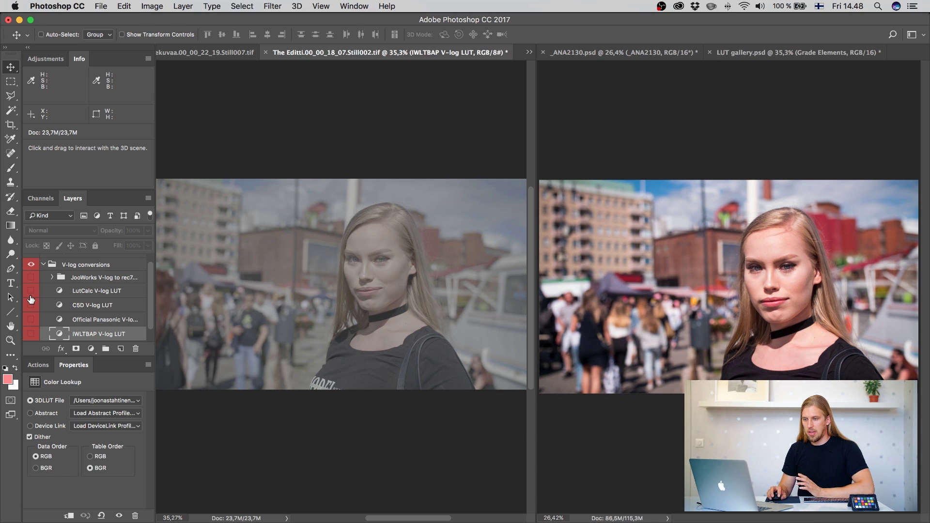
left_click(30, 293)
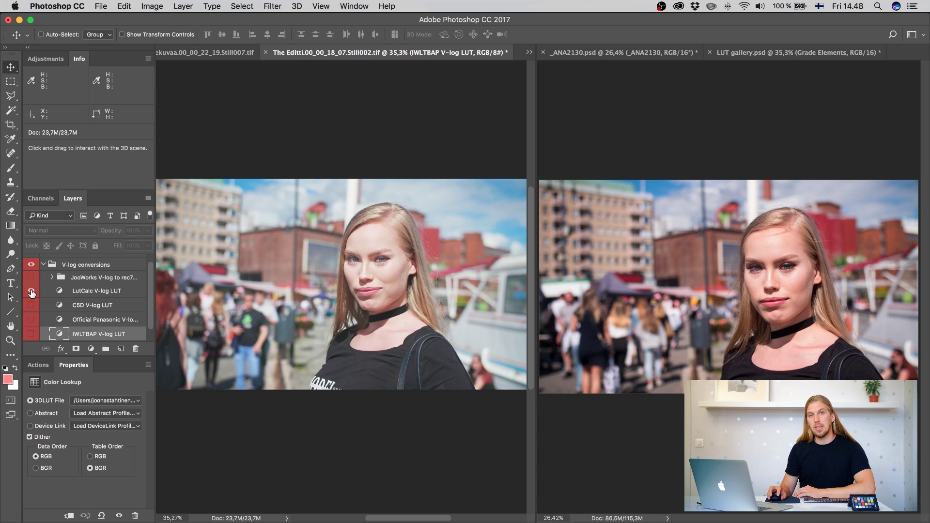
left_click(31, 292)
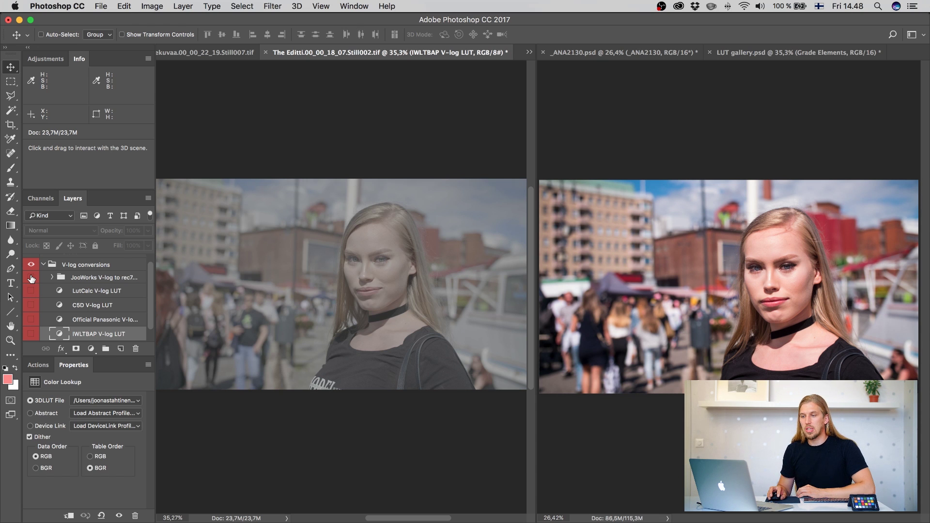
left_click(31, 278)
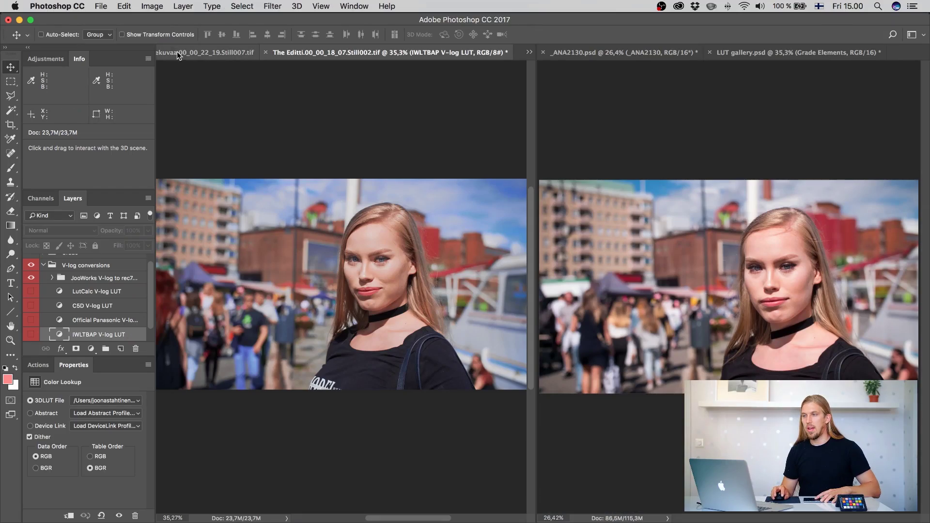
Step: Switch to the Täytekuvaa still and toggle its GH5 CinelikeD Calibration group off and on
left_click(177, 52)
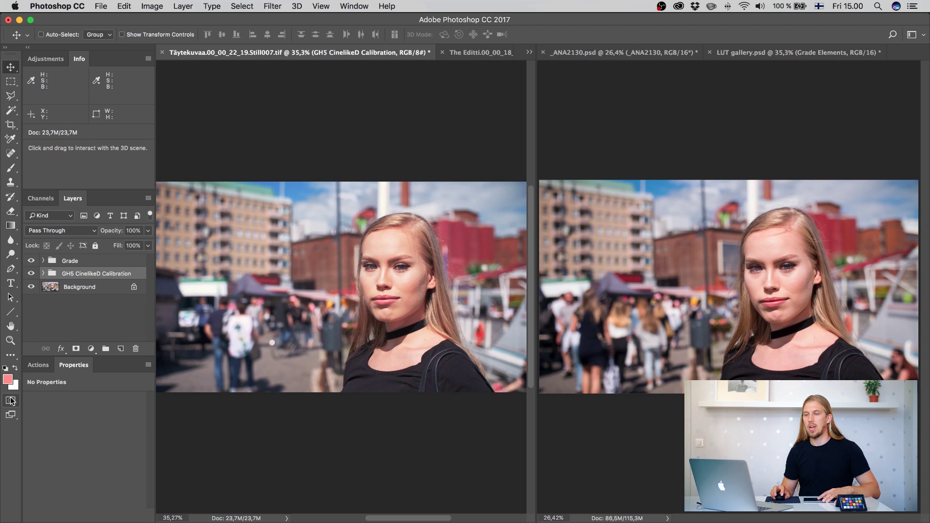
left_click(30, 274)
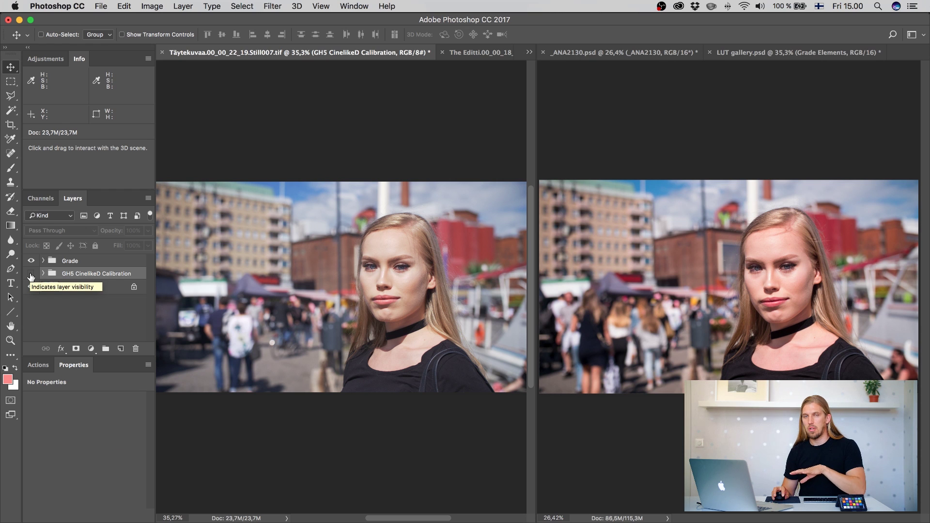
left_click(31, 275)
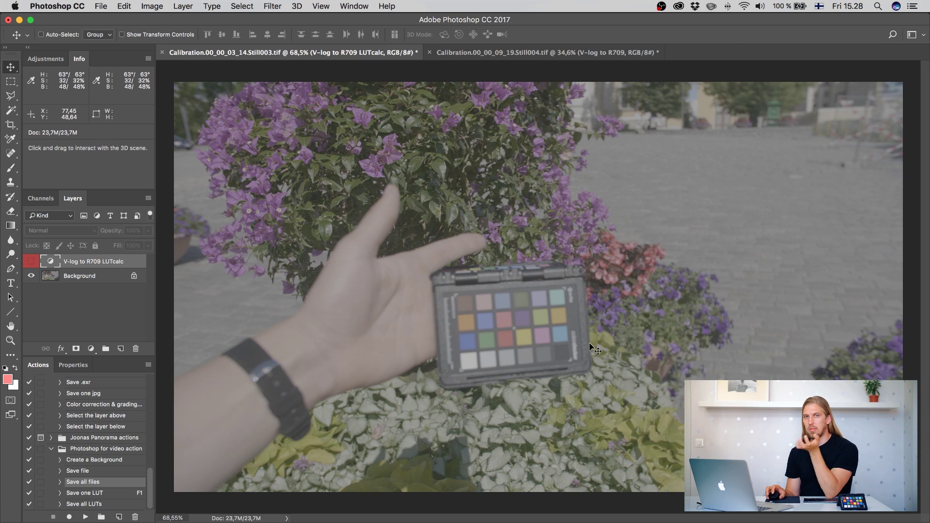
Step: Enable the V-log to R709 LUTcalc layer and pull the still into 3D LUT Creator via Image from PS
left_click(31, 263)
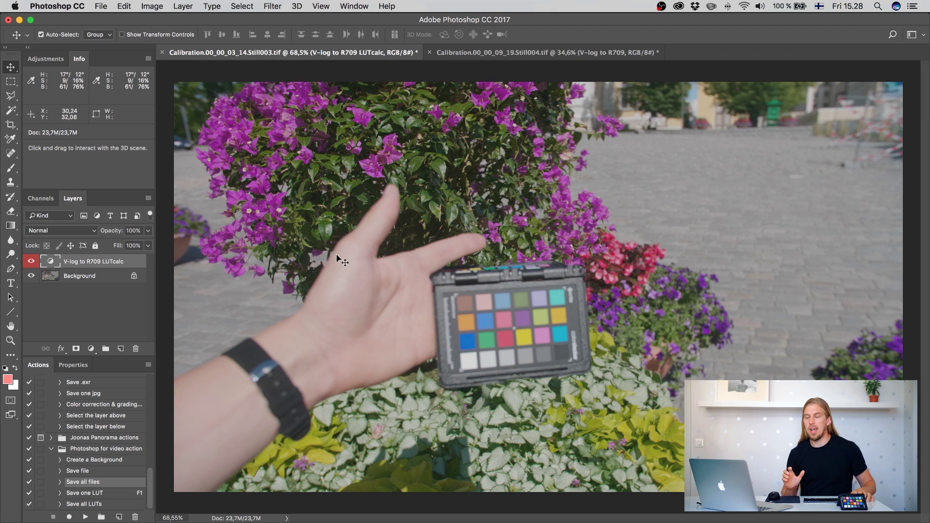
key("super+Tab")
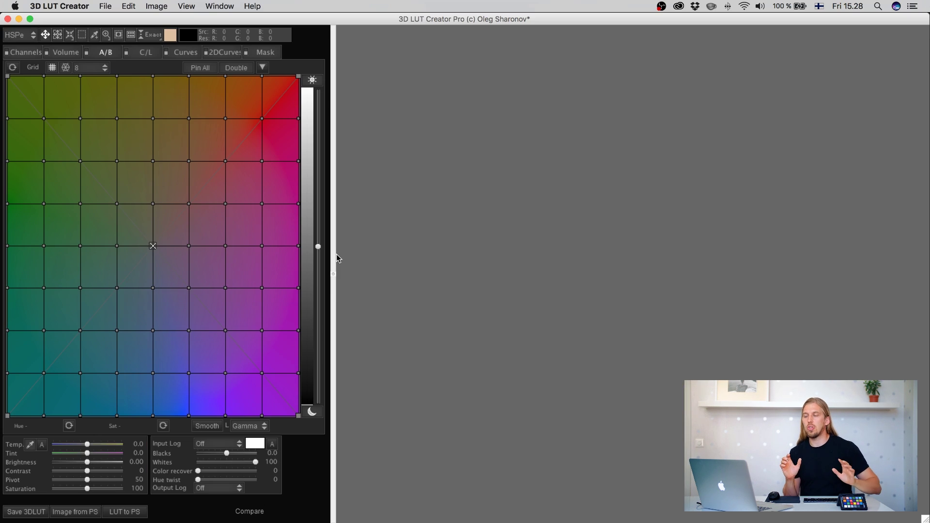
left_click(259, 180)
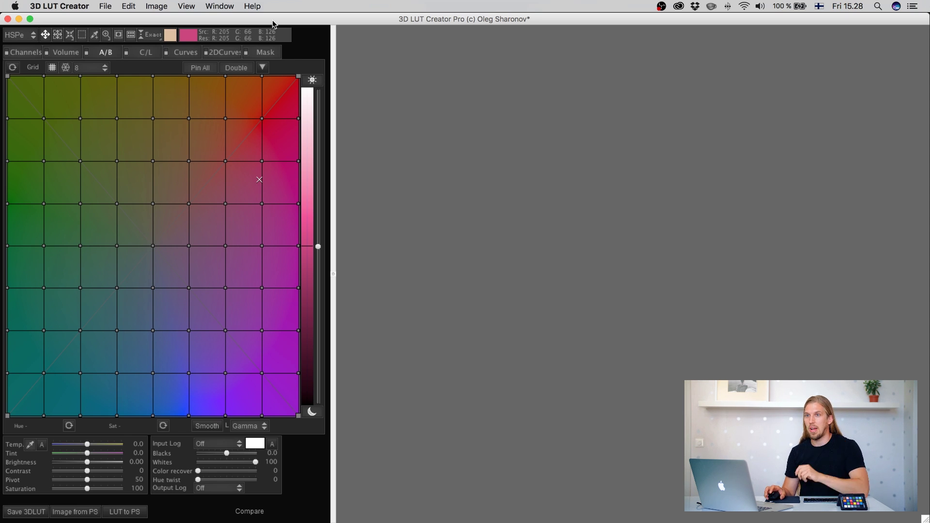
left_click(125, 389)
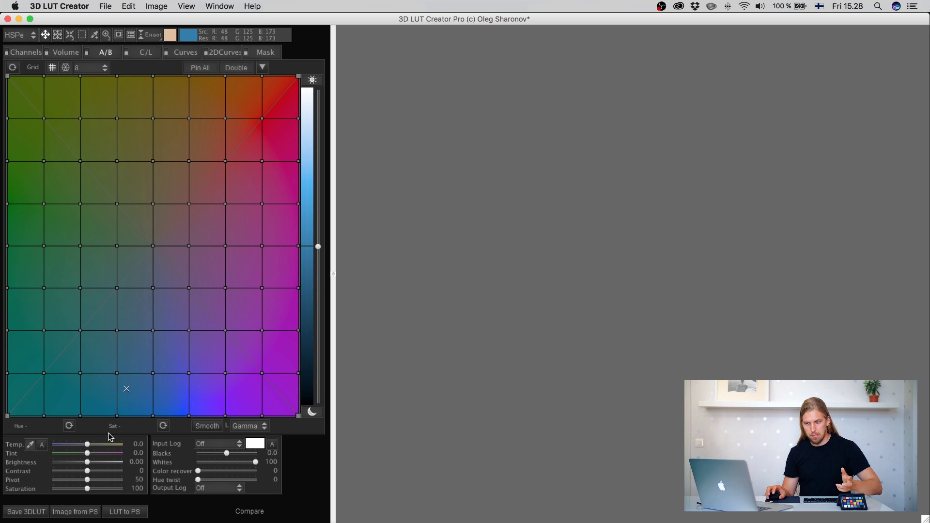
left_click(84, 509)
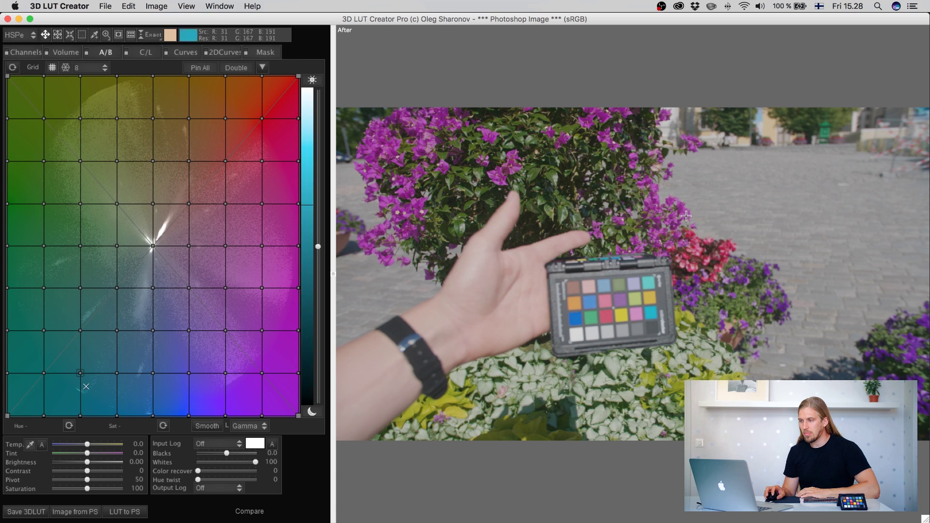
Step: Overlay the colour-chart grid and drag its four corners onto the checker's patches
left_click(131, 35)
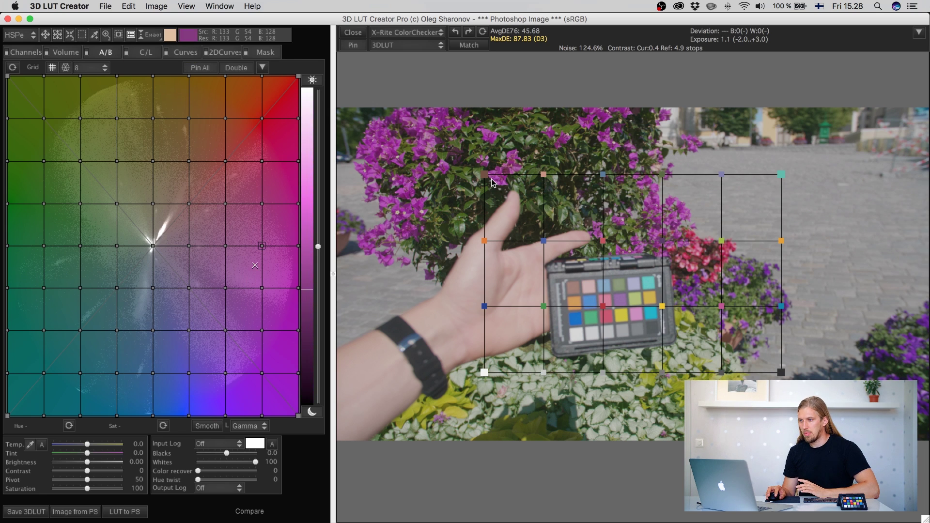
left_click_drag(483, 175, 572, 289)
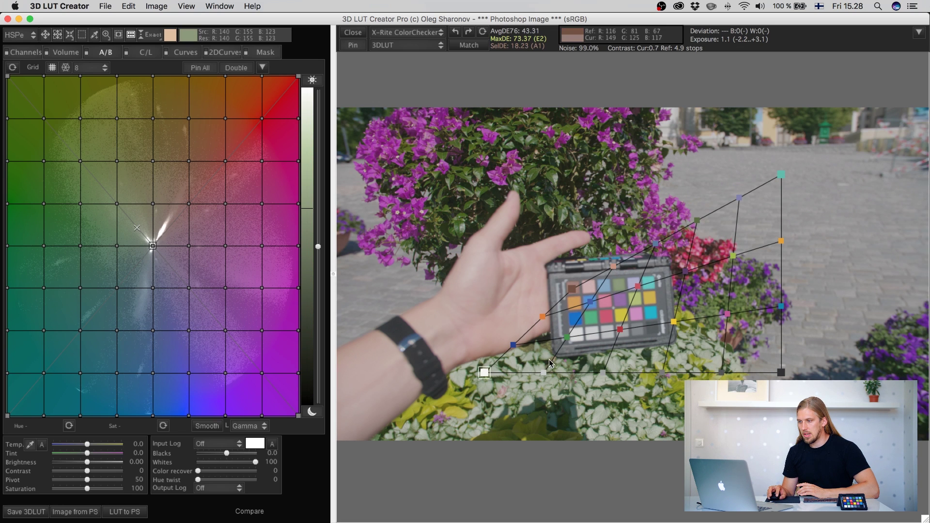
left_click_drag(491, 376, 576, 335)
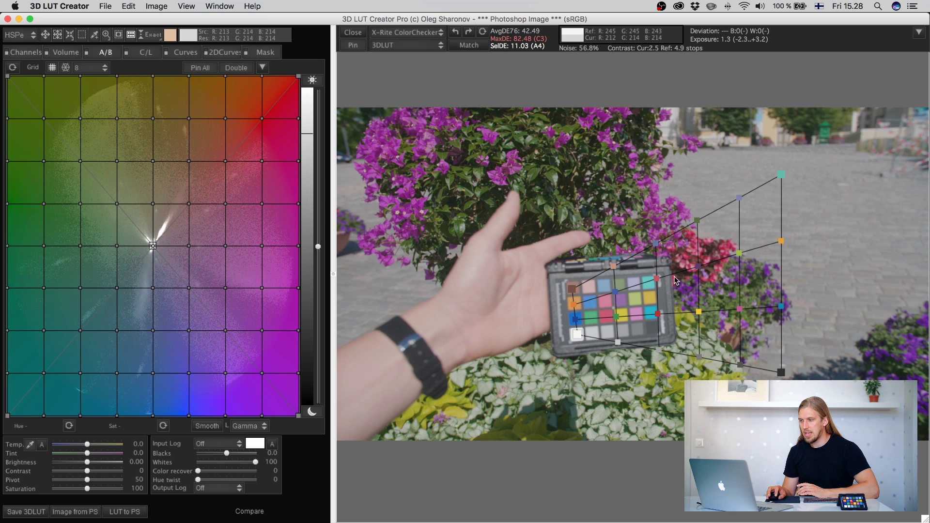
left_click_drag(781, 177, 650, 283)
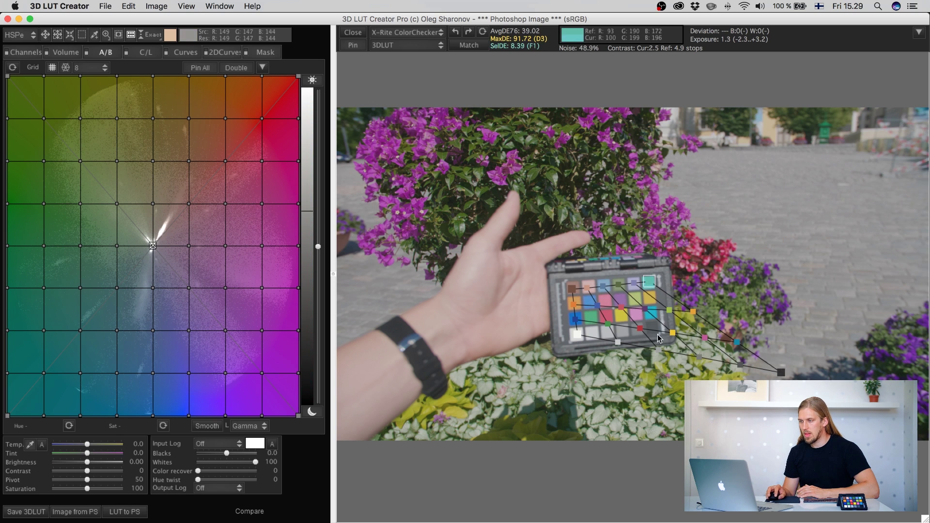
left_click_drag(781, 372, 653, 326)
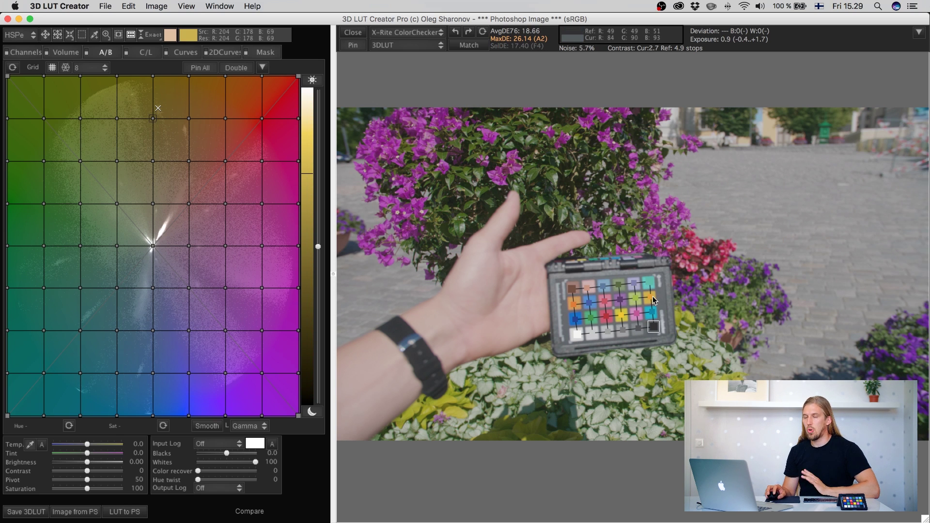
Step: Set the chart's reference exposure shift to 0.90 and confirm
left_click(918, 33)
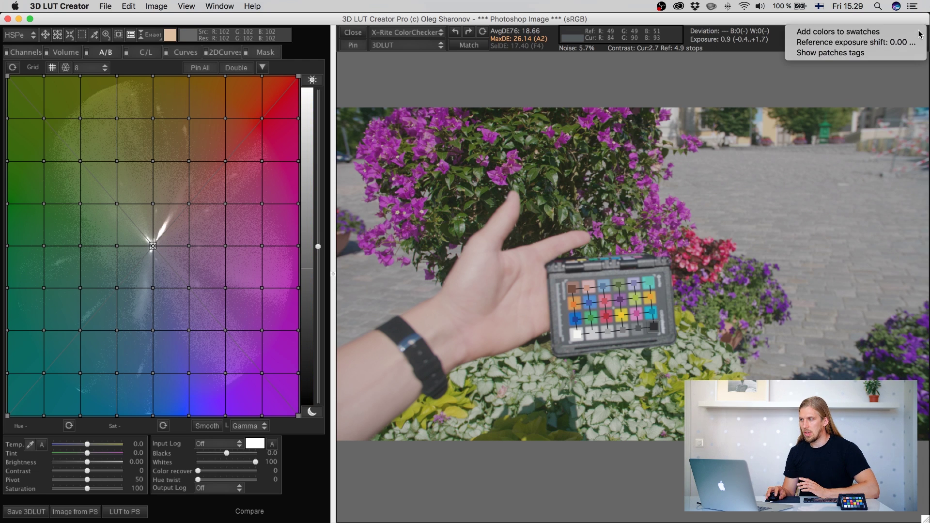
left_click(869, 42)
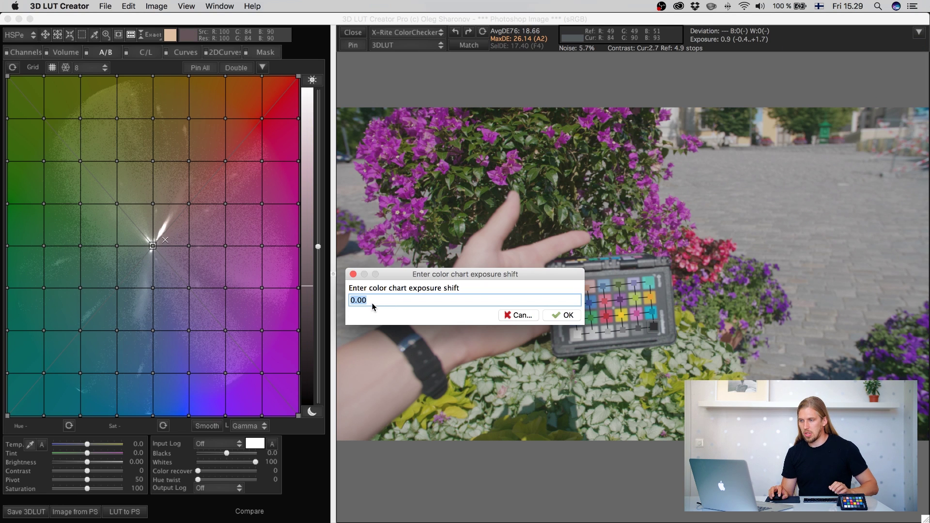
key("BackSpace")
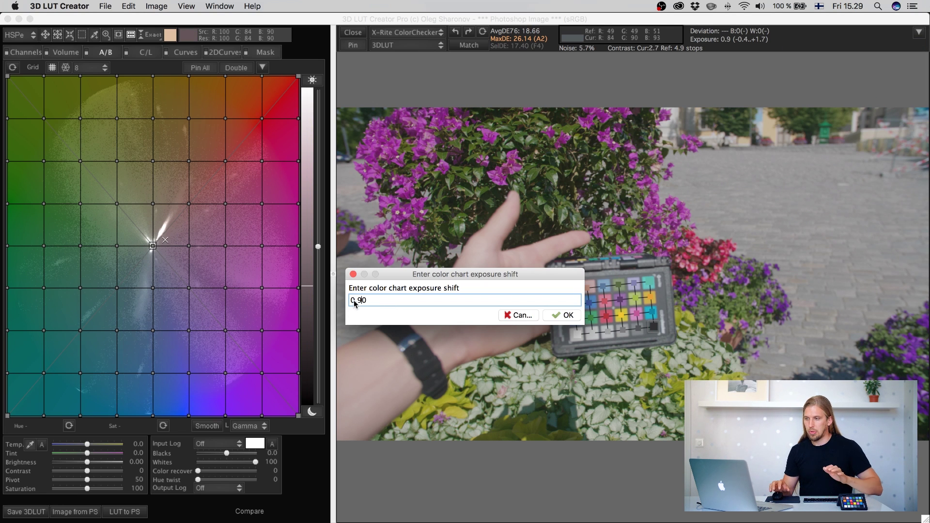
type("9")
left_click(564, 315)
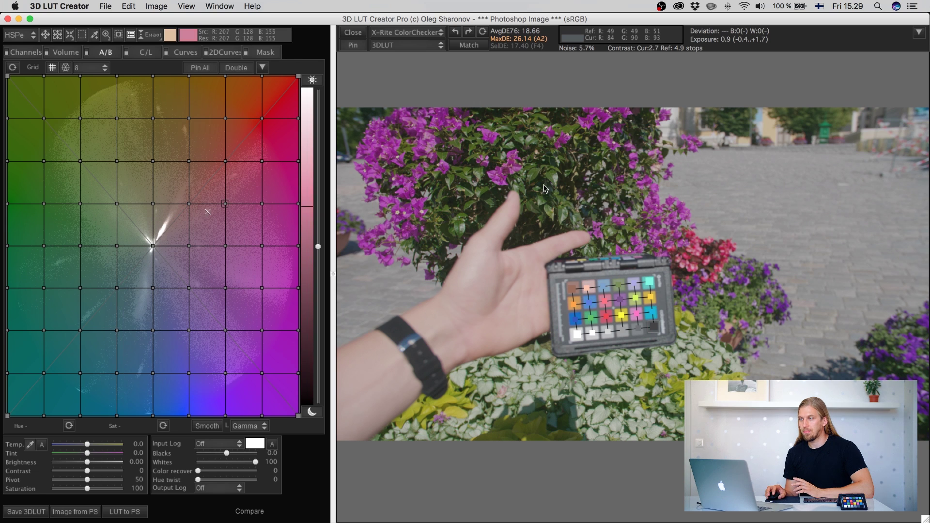
left_click(390, 46)
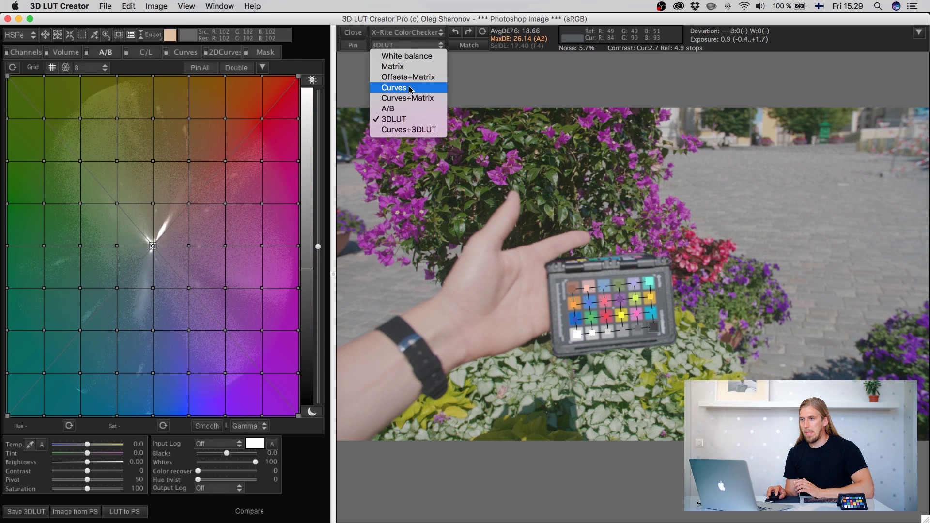
Step: Switch the match mode from 3DLUT to Curves and run Match
left_click(394, 87)
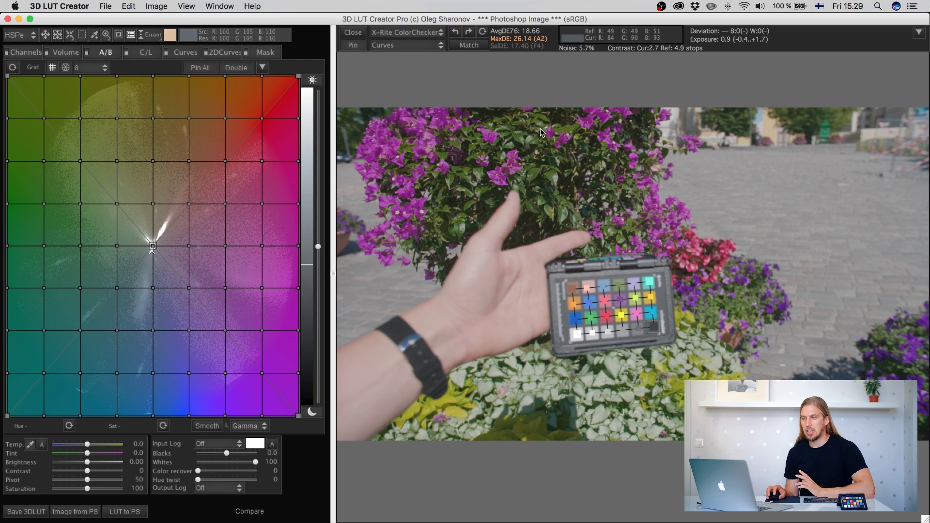
left_click(468, 46)
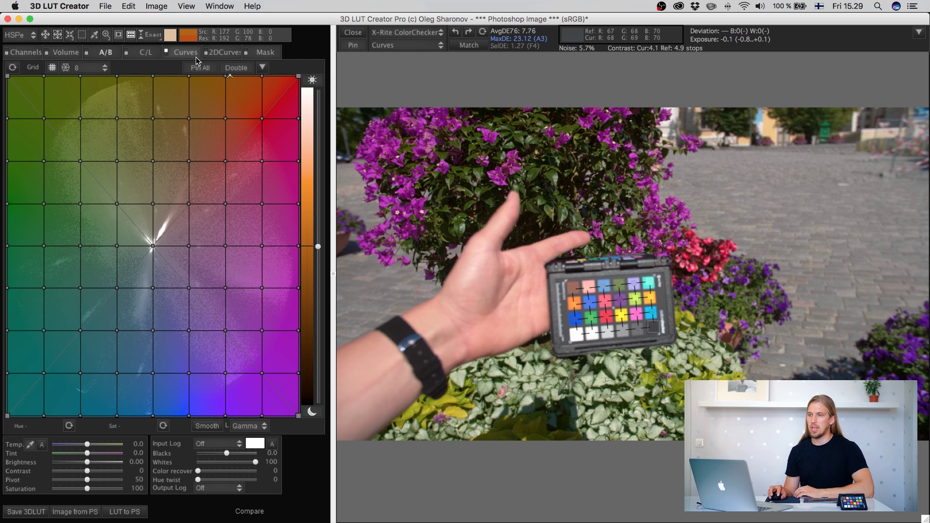
Step: Review the Red, Green and Blue channel curves, then return to the master curve
left_click(174, 53)
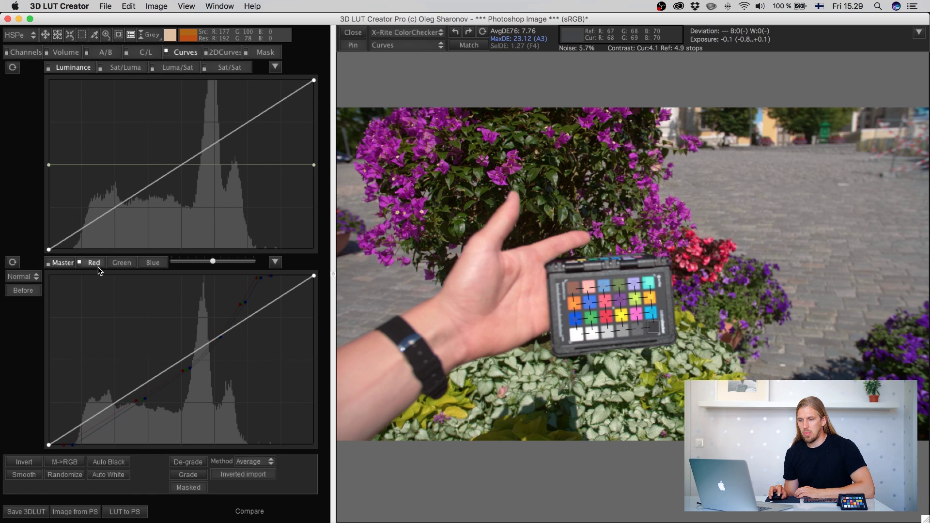
left_click(94, 263)
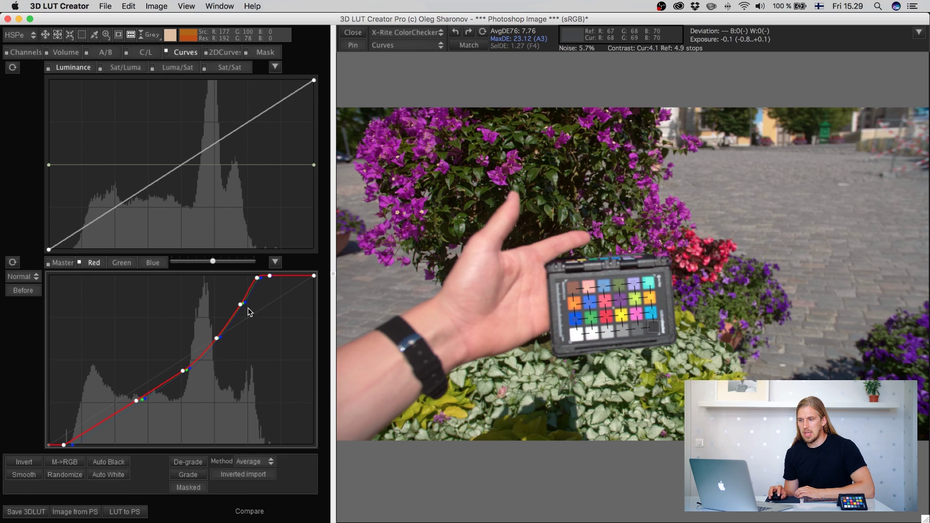
left_click(121, 262)
left_click(156, 265)
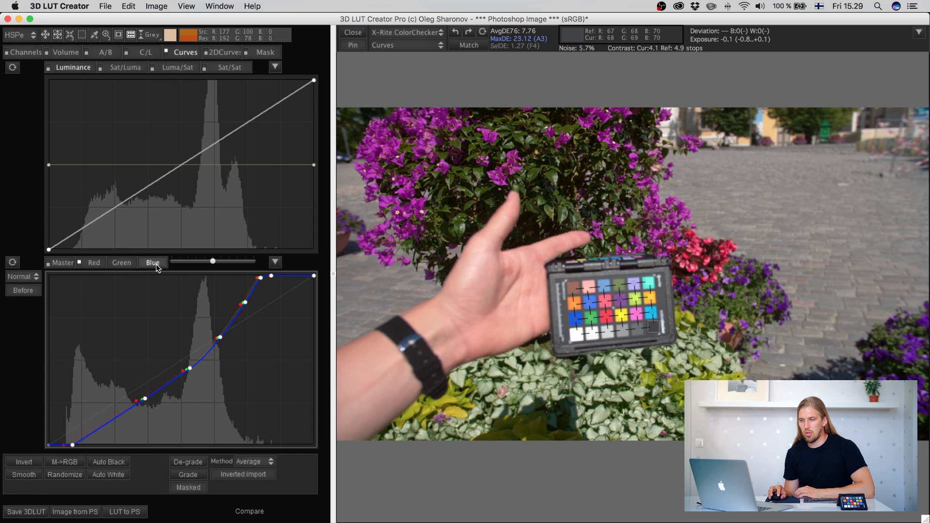
left_click(122, 265)
left_click(94, 266)
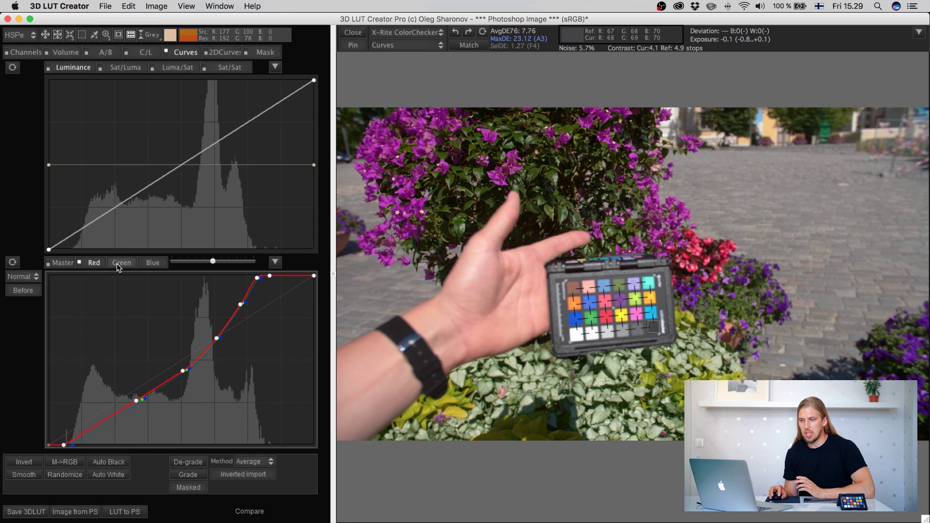
left_click(151, 265)
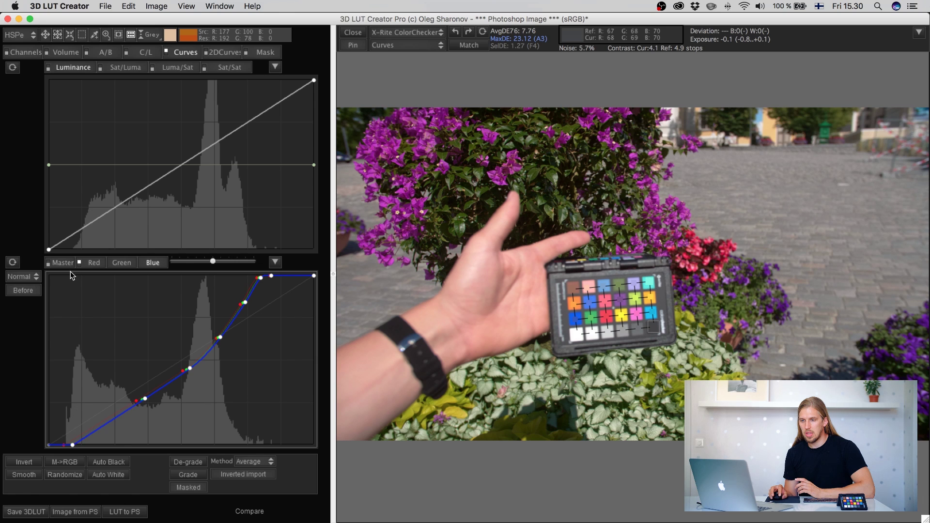
left_click(87, 266)
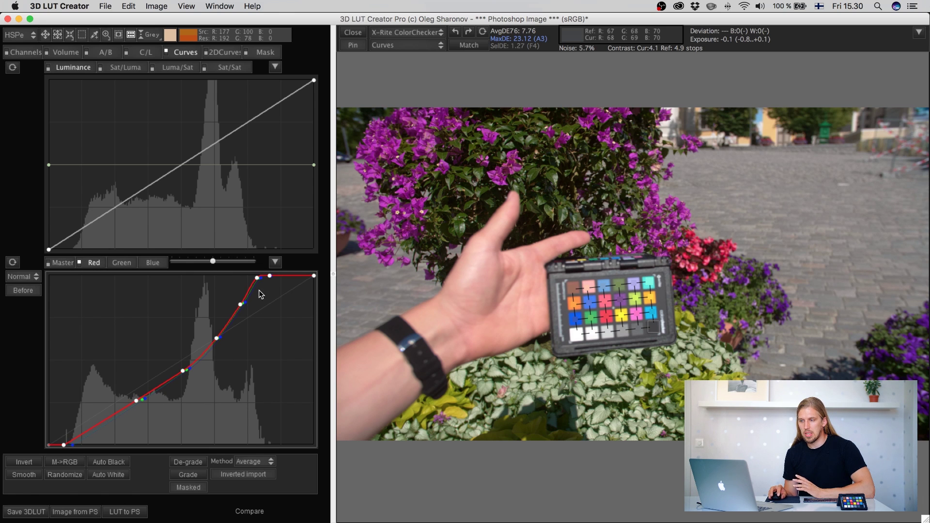
left_click(128, 262)
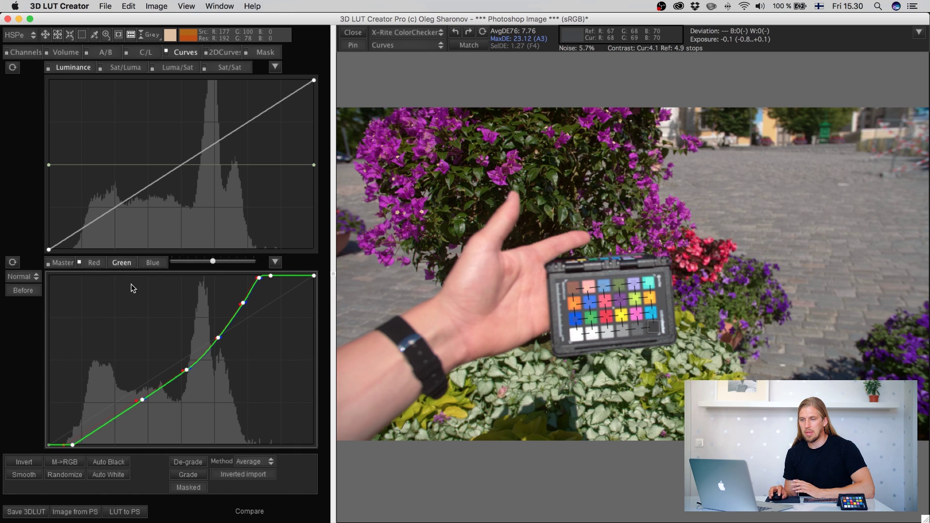
left_click(62, 264)
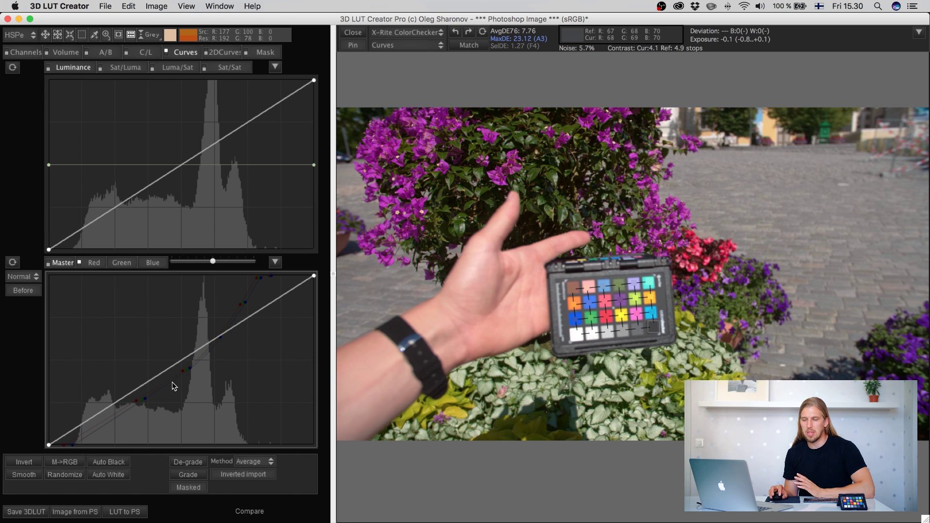
Step: Merge channels with M->RGB, drag the top point right, and delete excess midtone points
left_click(66, 466)
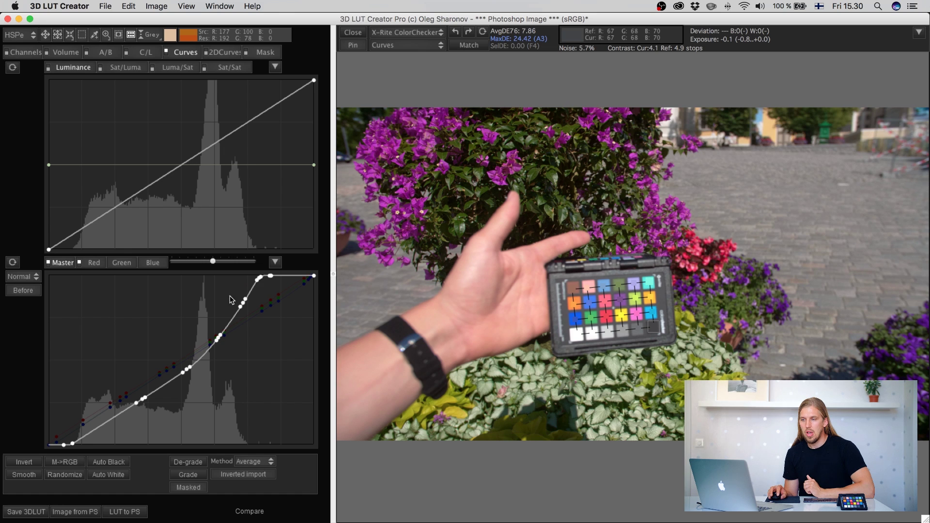
left_click_drag(256, 282, 264, 277)
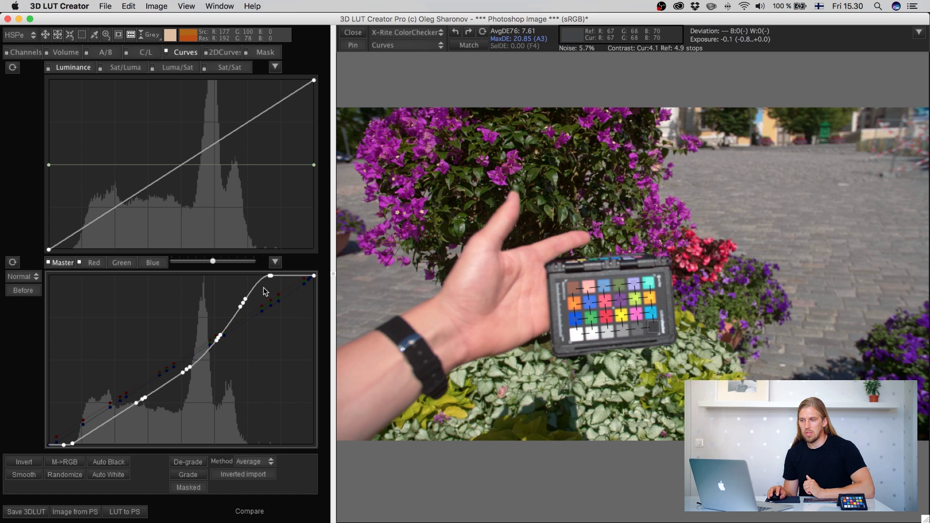
left_click_drag(269, 276, 286, 277)
right_click(244, 301)
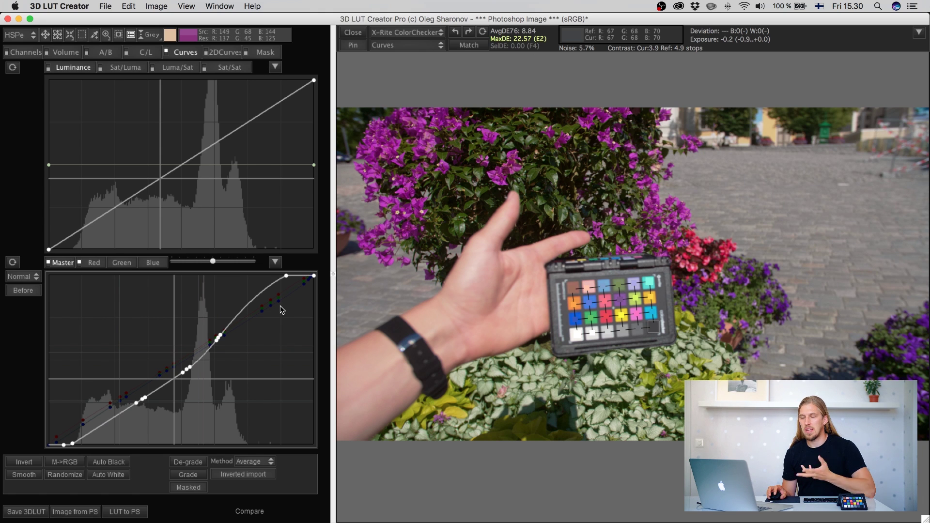
Step: Compile the curves into an external 3D LUT, reset, and show the A/B grid in HSP
left_click(130, 8)
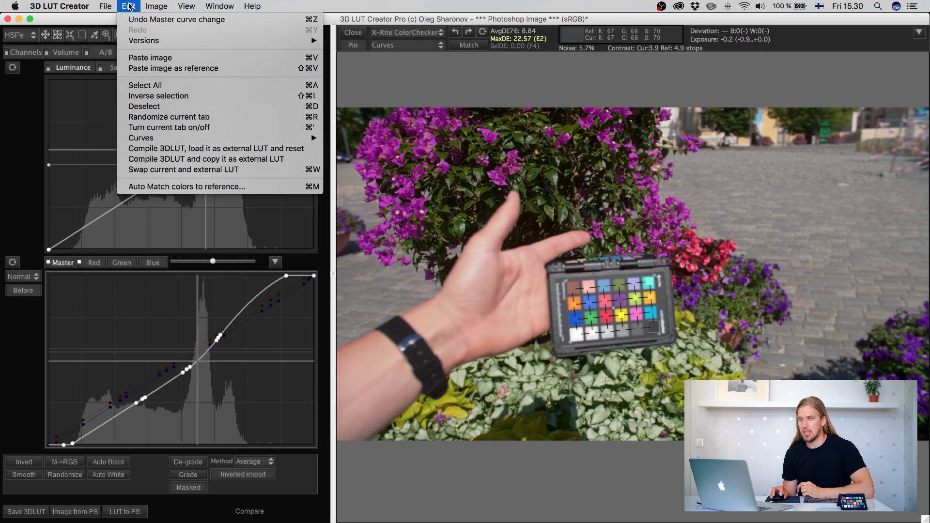
left_click(165, 152)
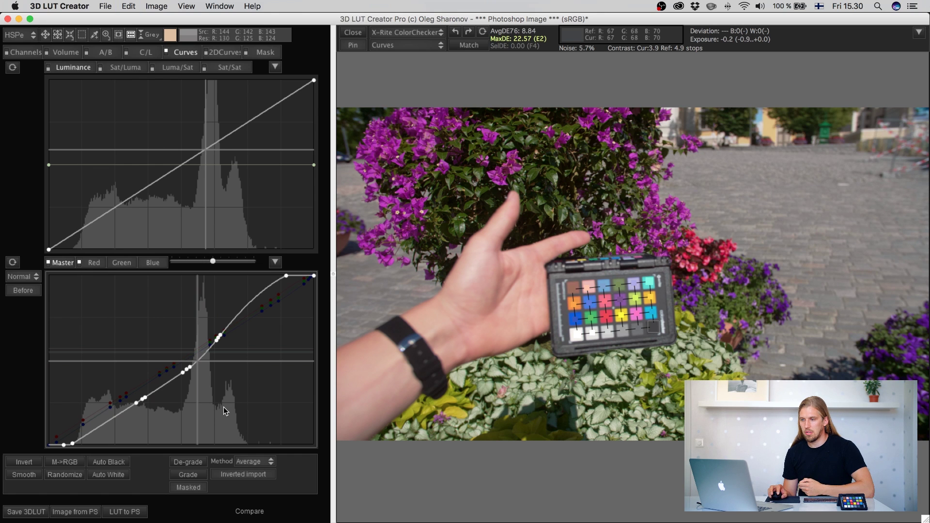
left_click(99, 52)
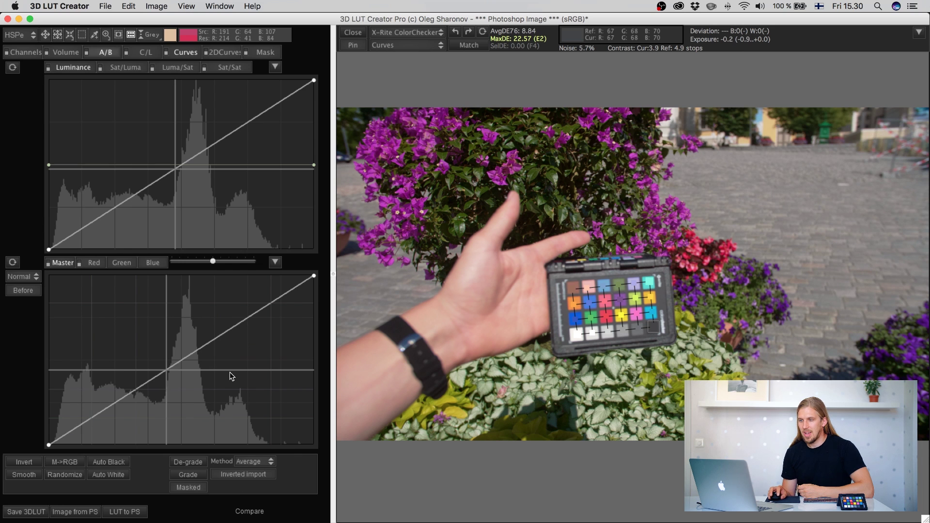
left_click(187, 7)
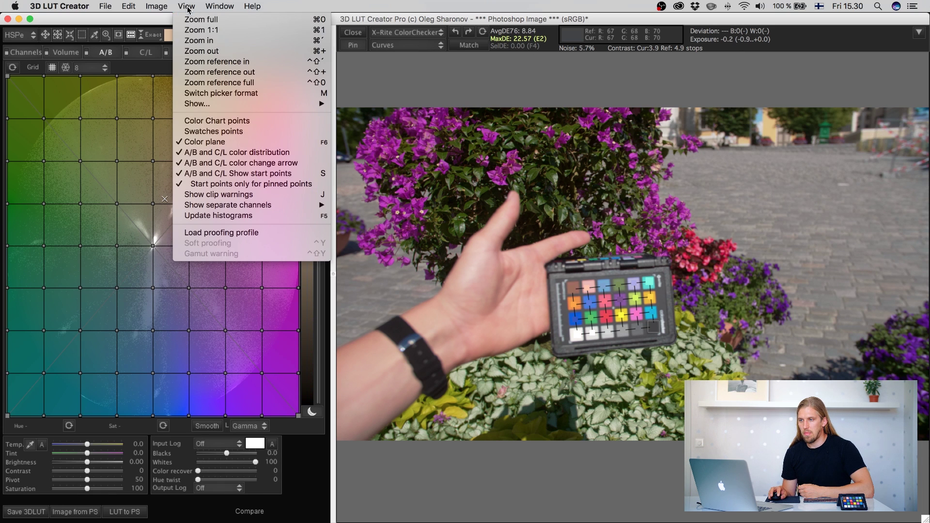
left_click(217, 121)
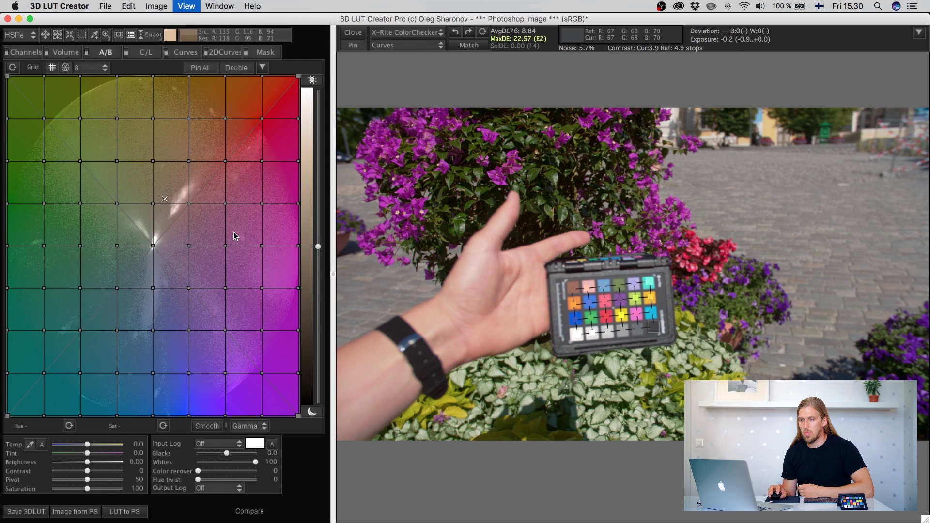
left_click(24, 36)
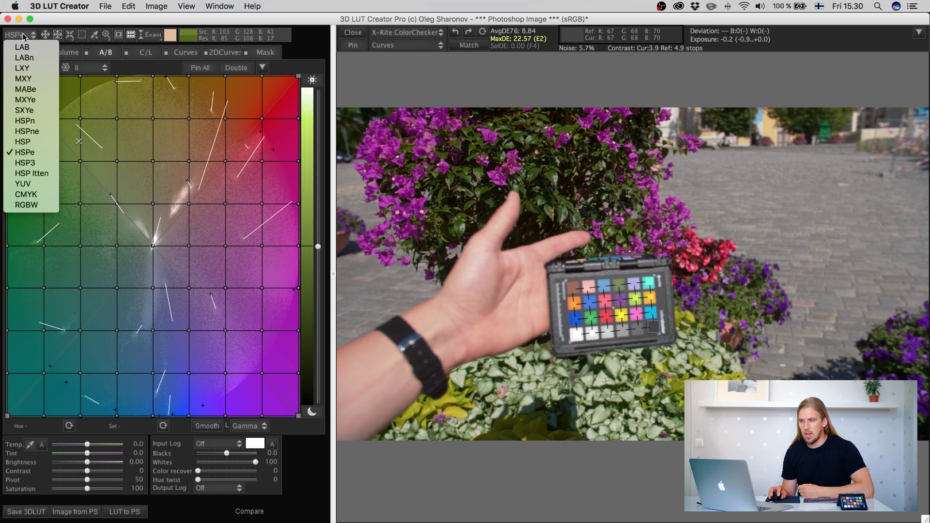
left_click(43, 144)
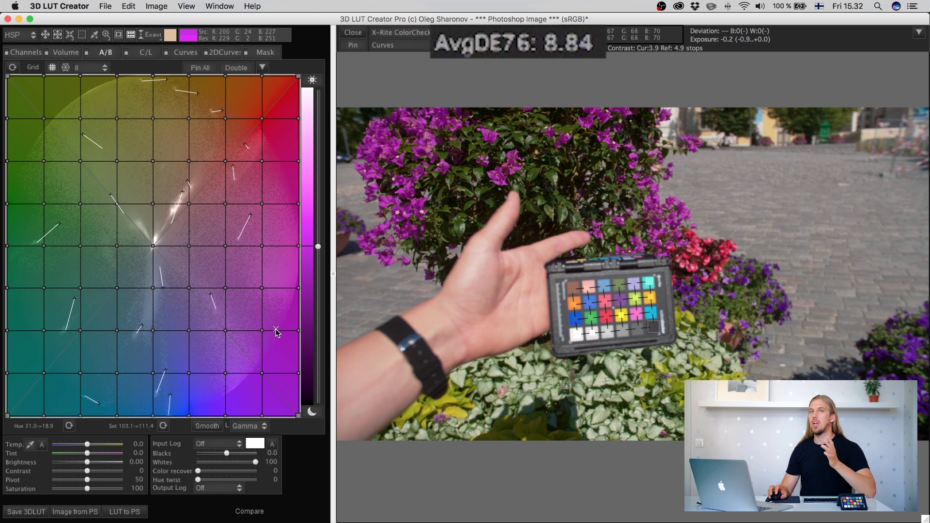
Step: Drag hue/saturation and chroma/luminance grid nodes to pull chart colours toward the reference
mouse_move(197, 269)
left_mouse_down()
mouse_move(258, 113)
mouse_move(94, 175)
mouse_move(156, 394)
mouse_move(128, 415)
mouse_move(66, 224)
left_mouse_up()
mouse_move(156, 281)
left_mouse_down()
mouse_move(156, 328)
mouse_move(228, 225)
left_mouse_up()
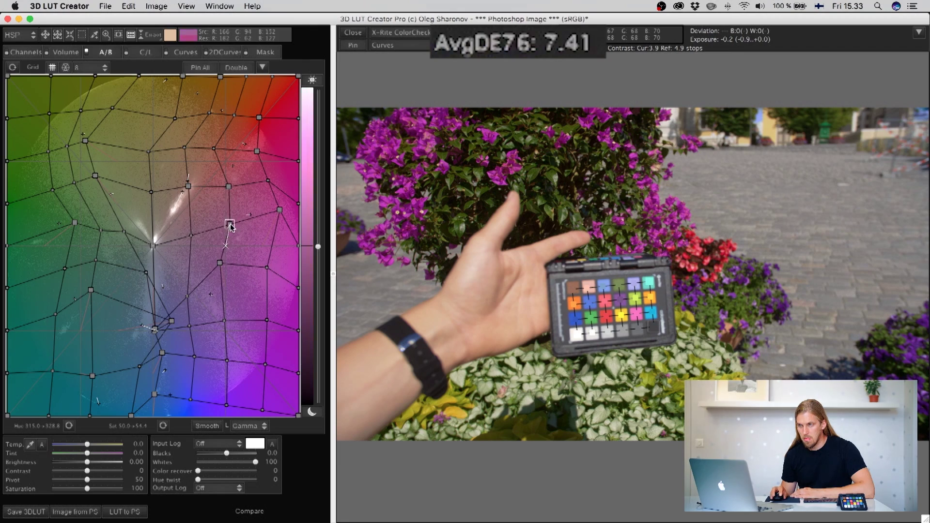
left_click_drag(117, 329, 126, 303)
left_click_drag(188, 187, 182, 187)
left_click(146, 52)
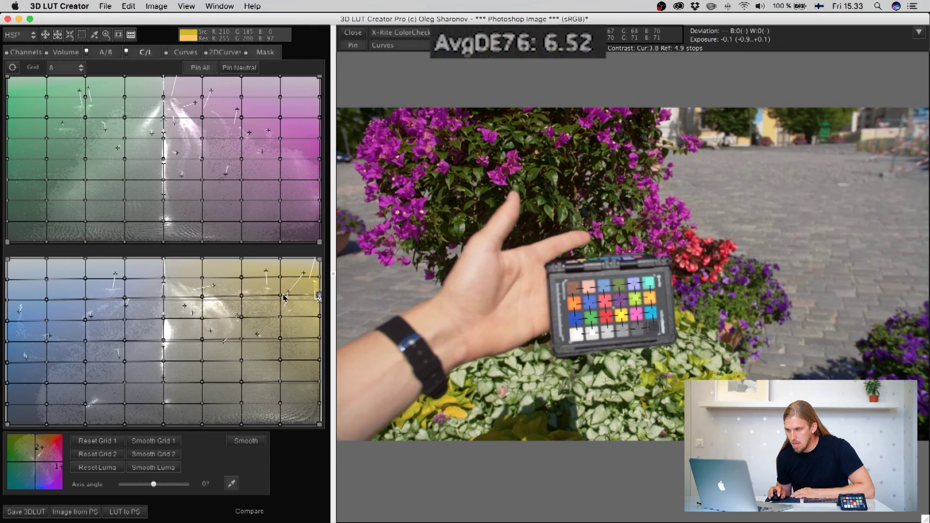
left_click_drag(219, 312, 189, 320)
left_click_drag(232, 145, 201, 103)
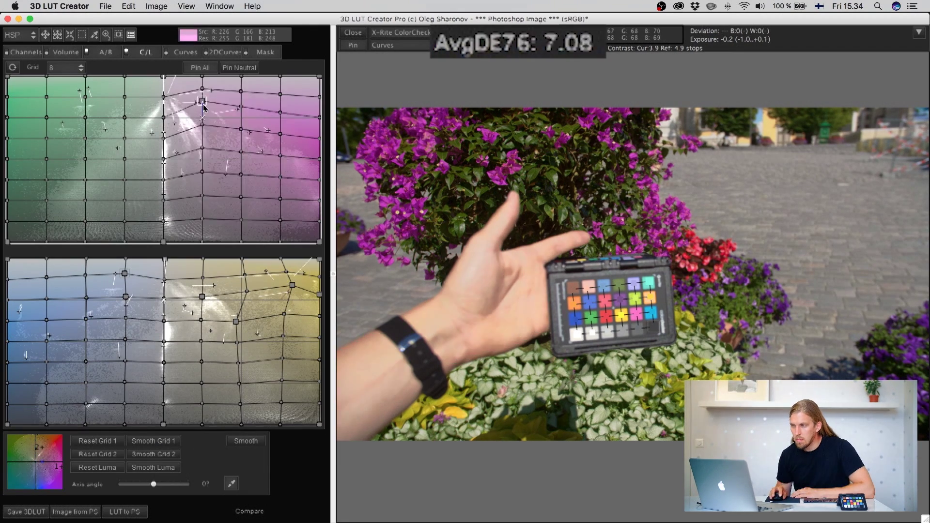
Step: Refine the A/B and C/L grid nodes until average error drops to 5.68
left_click(186, 51)
left_click(106, 52)
mouse_move(150, 187)
left_mouse_down()
mouse_move(183, 187)
mouse_move(120, 191)
left_mouse_up()
left_click(146, 52)
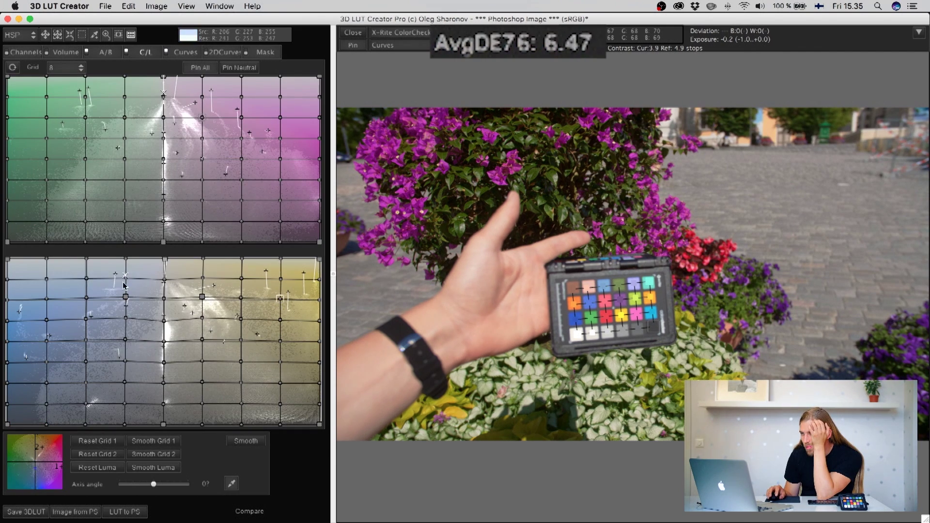
left_click_drag(125, 348, 125, 369)
left_click_drag(239, 109, 281, 118)
left_click_drag(88, 145, 79, 94)
left_click(106, 52)
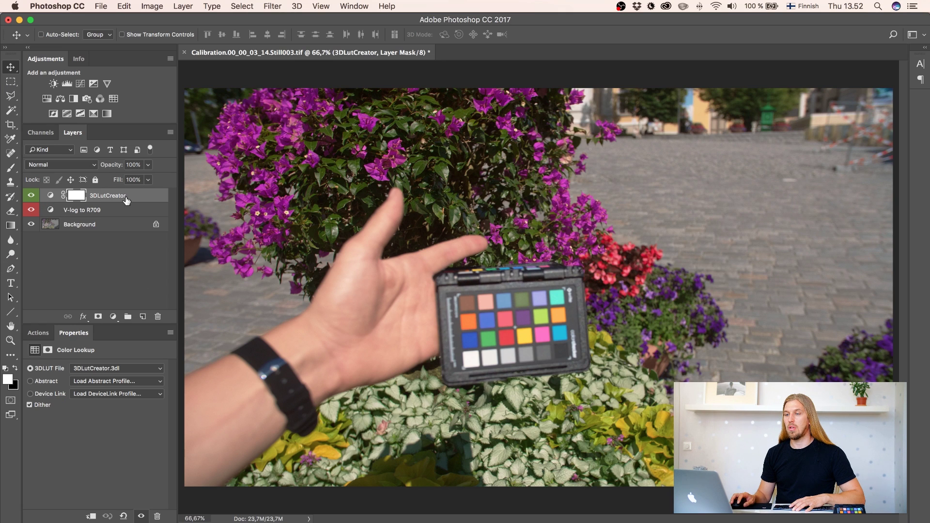
Step: Toggle the 3DLutCreator and V-log to R709 layers to compare, leaving both visible
left_click(115, 213)
left_click(107, 196, "shift")
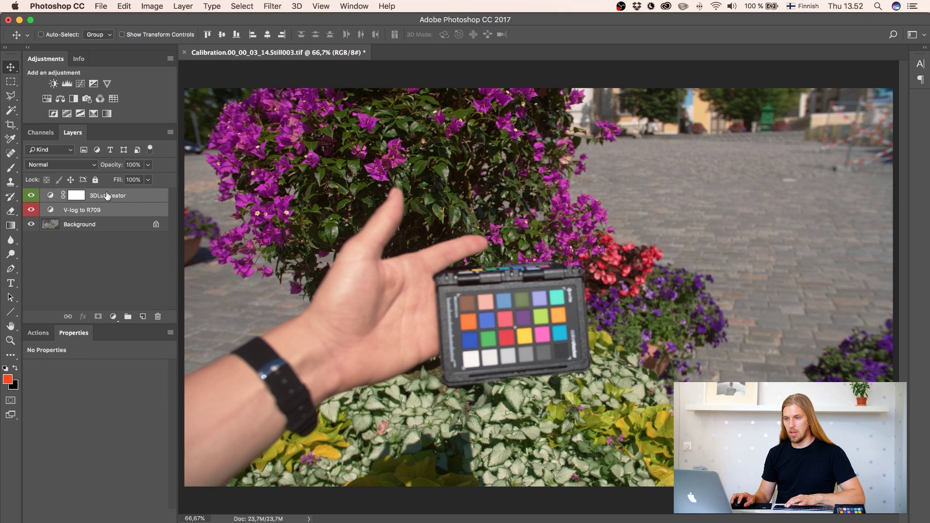
left_click(31, 197)
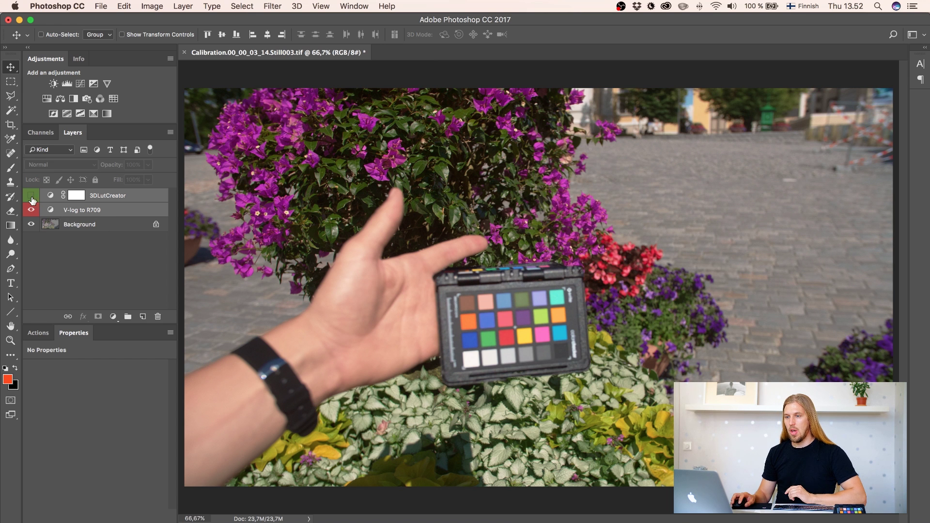
left_click(73, 214)
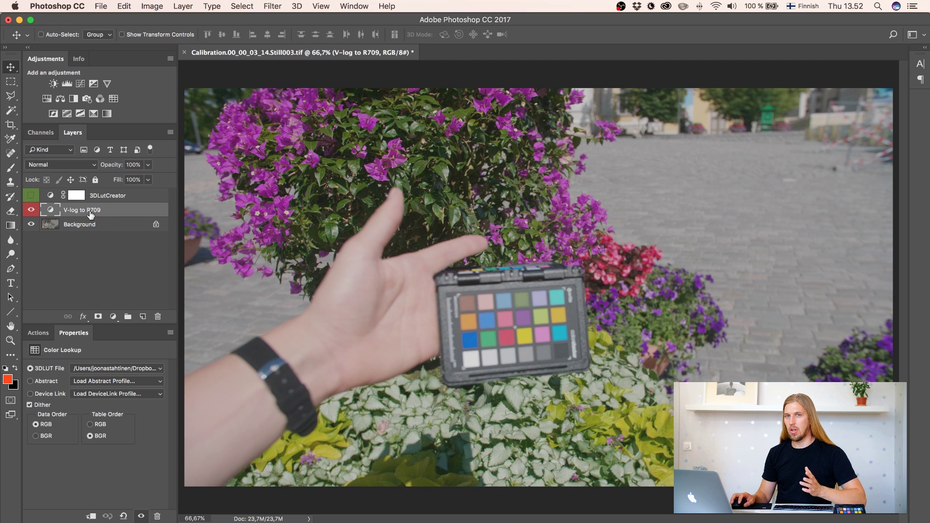
left_click(30, 212)
left_click(107, 197)
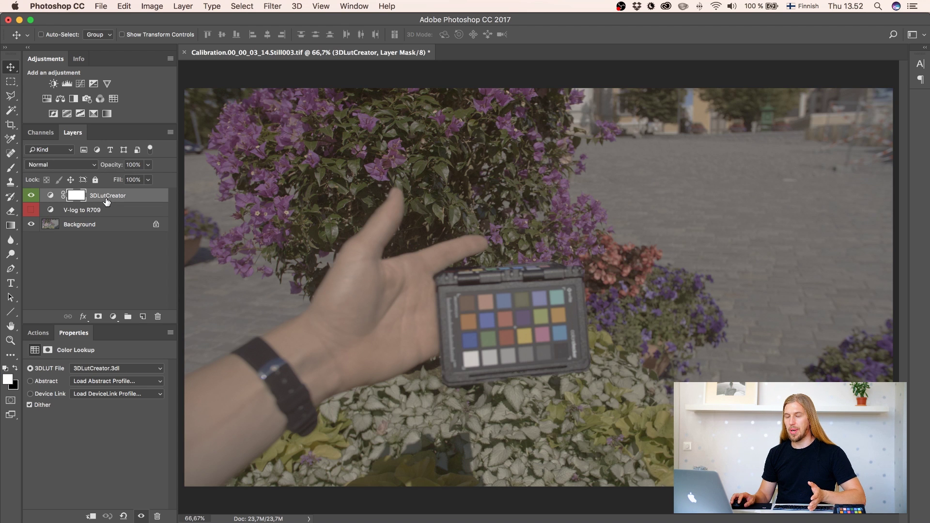
left_click(32, 210)
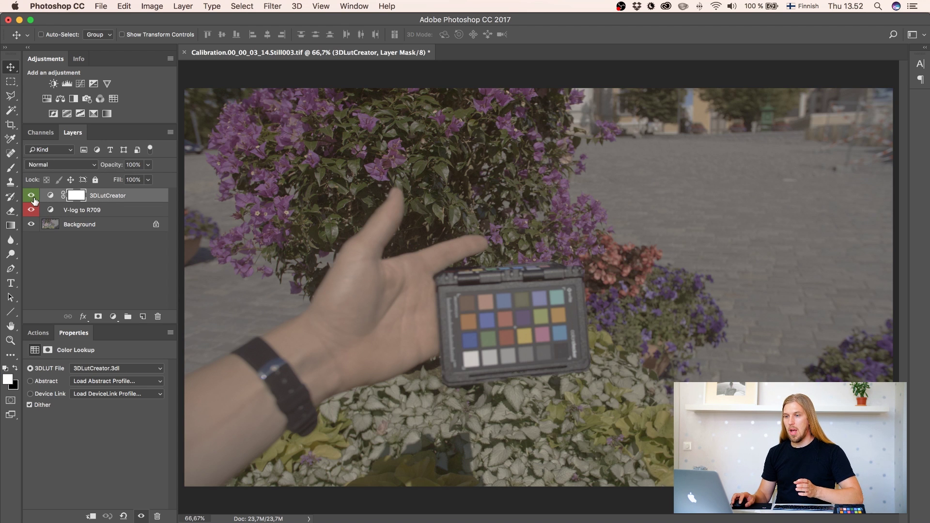
left_click(32, 210)
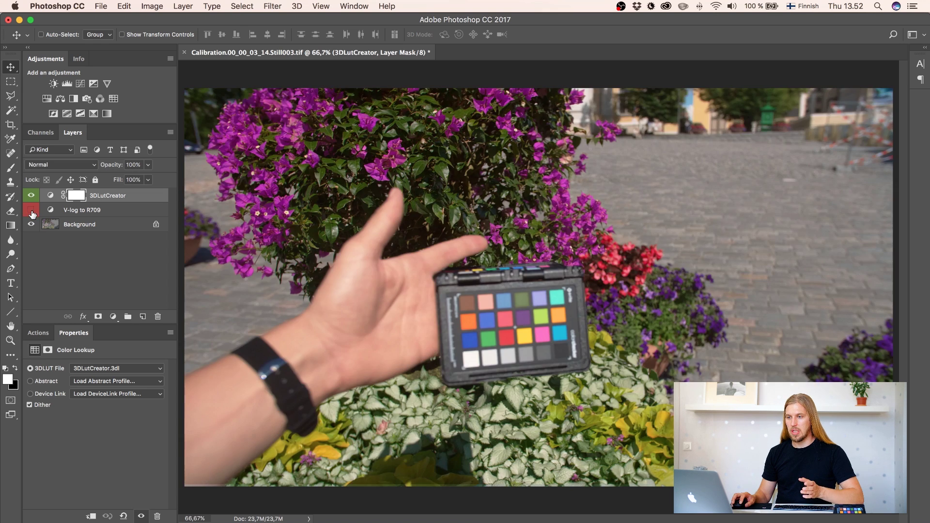
left_click(32, 212)
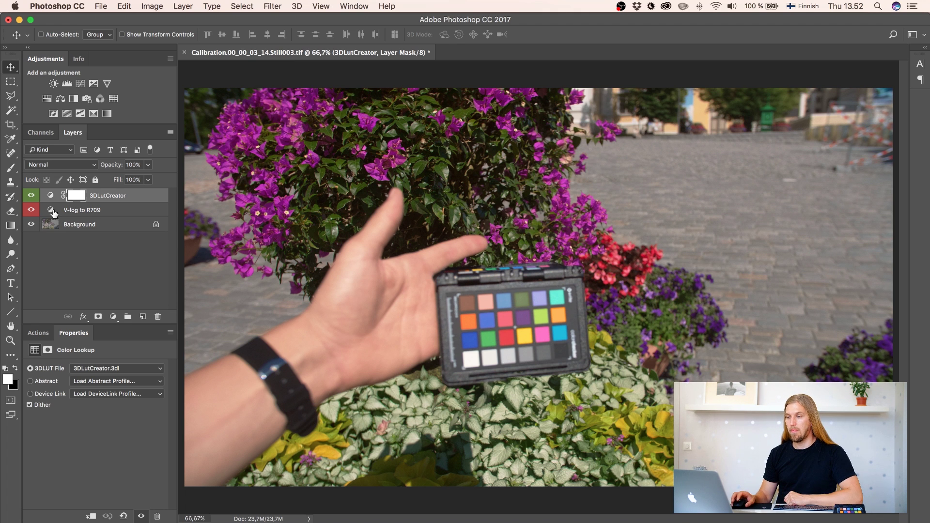
left_click(105, 7)
mouse_move(112, 158)
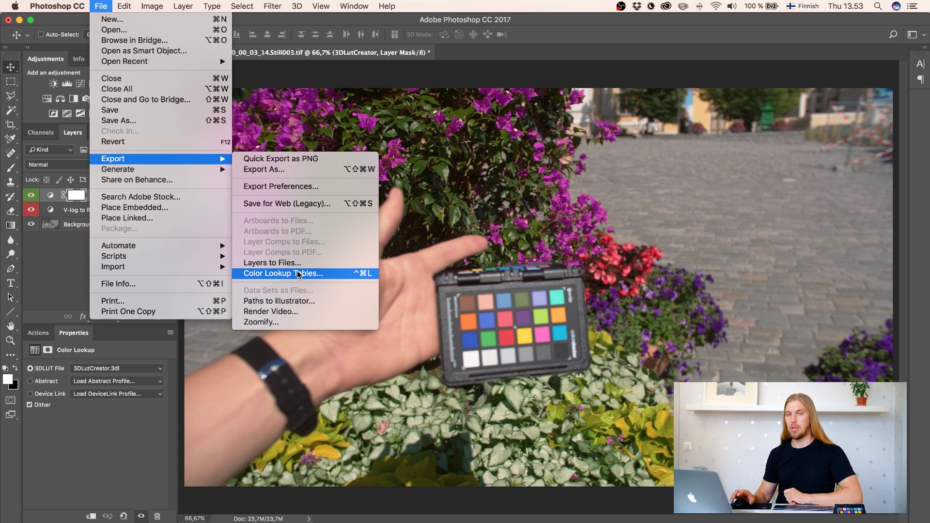
left_click(73, 273)
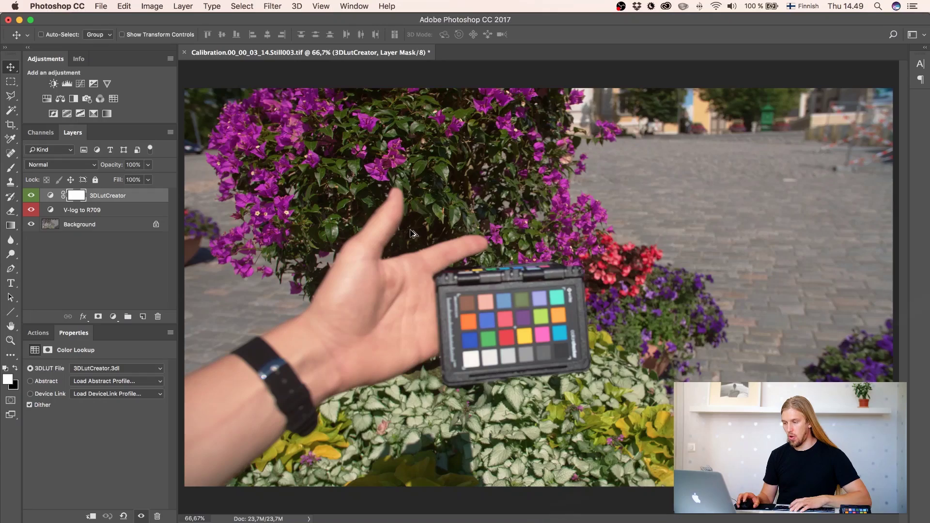
Step: Return to the Premiere project and scrub through the Colorworks sequence
left_click(391, 519)
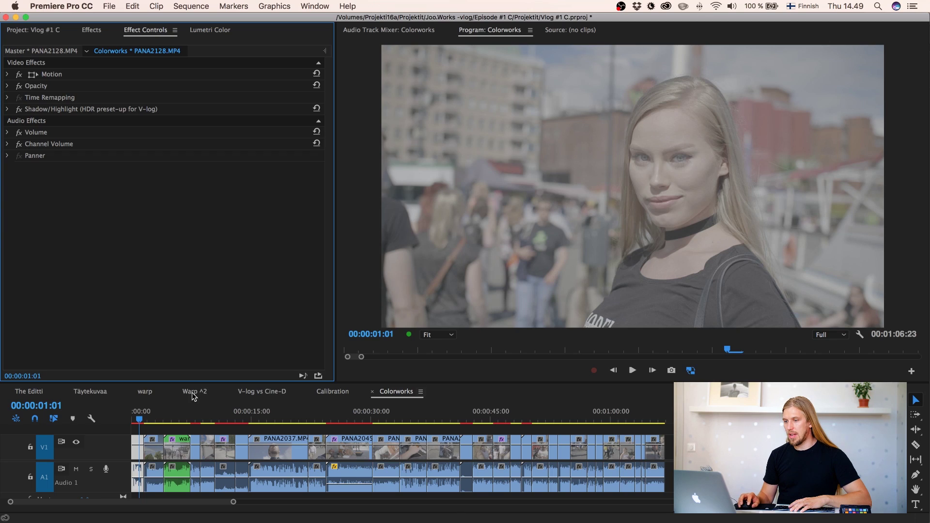
left_click(169, 422)
mouse_move(180, 425)
left_mouse_down()
mouse_move(427, 433)
mouse_move(216, 394)
mouse_move(138, 441)
left_mouse_up()
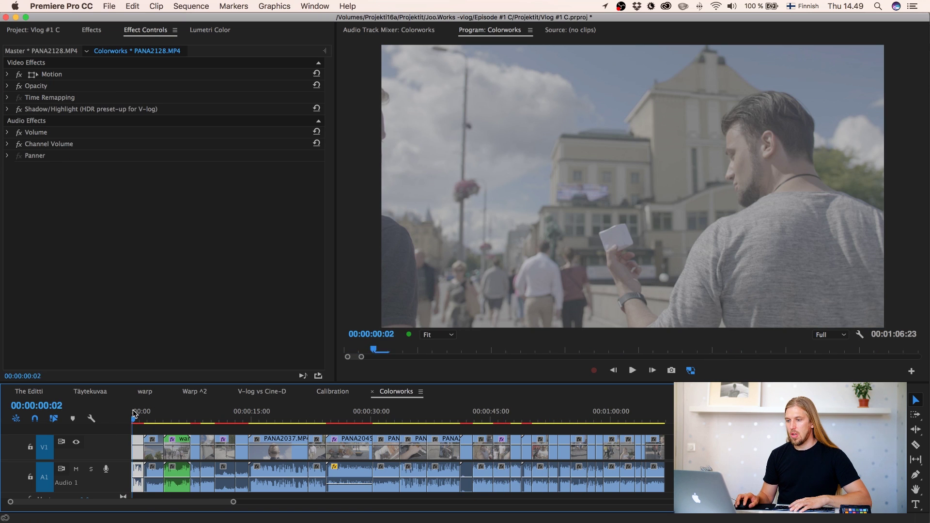
Step: Load the V-LOG TO REC709 .CUBE file as the Lumetri Creative look
left_click(210, 30)
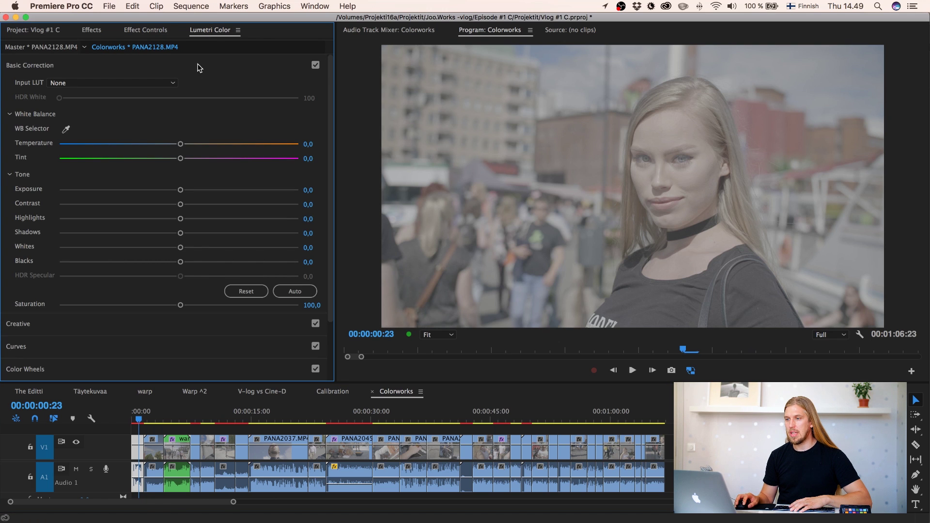
left_click(200, 67)
left_click(126, 92)
left_click(124, 65)
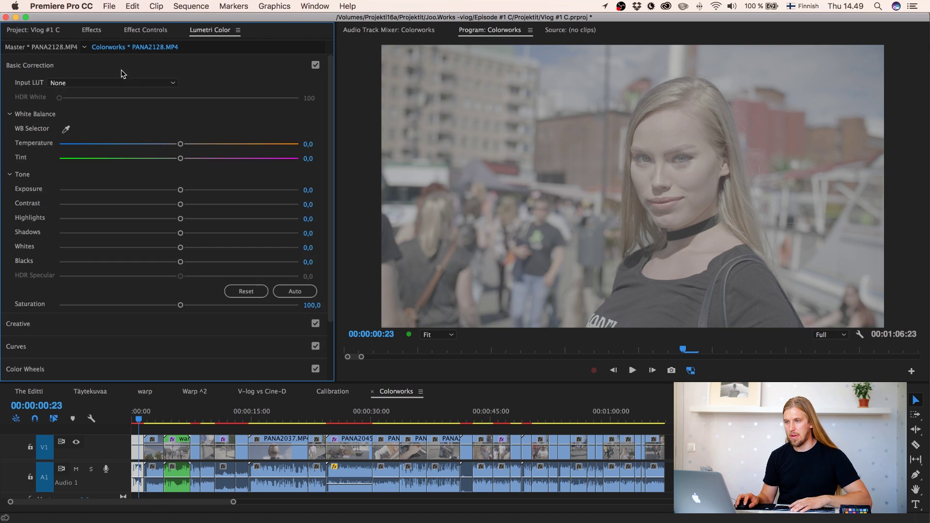
left_click(85, 66)
left_click(78, 89)
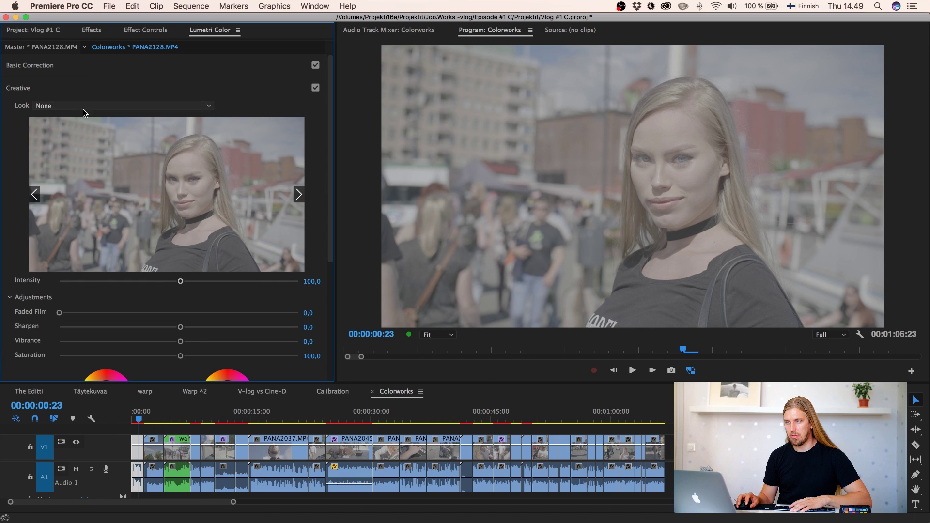
left_click(79, 105)
left_click(81, 136)
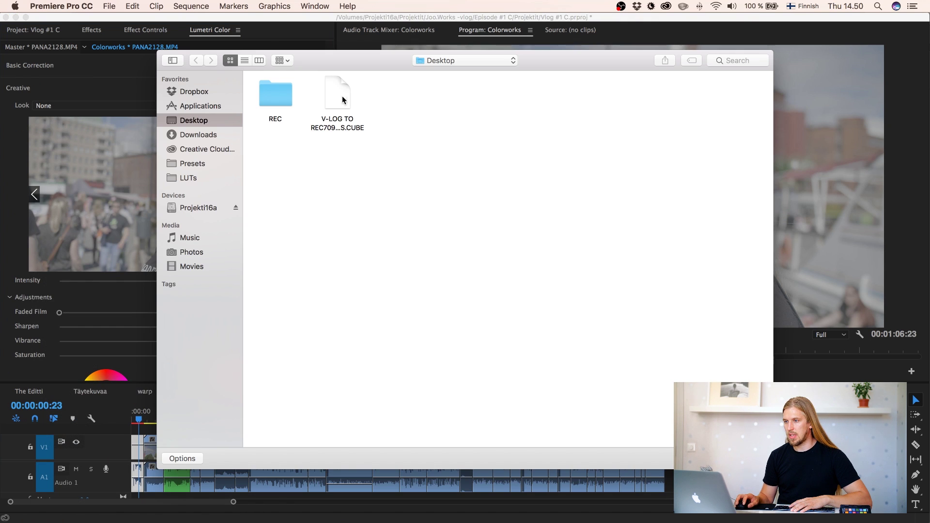
double_click(342, 100)
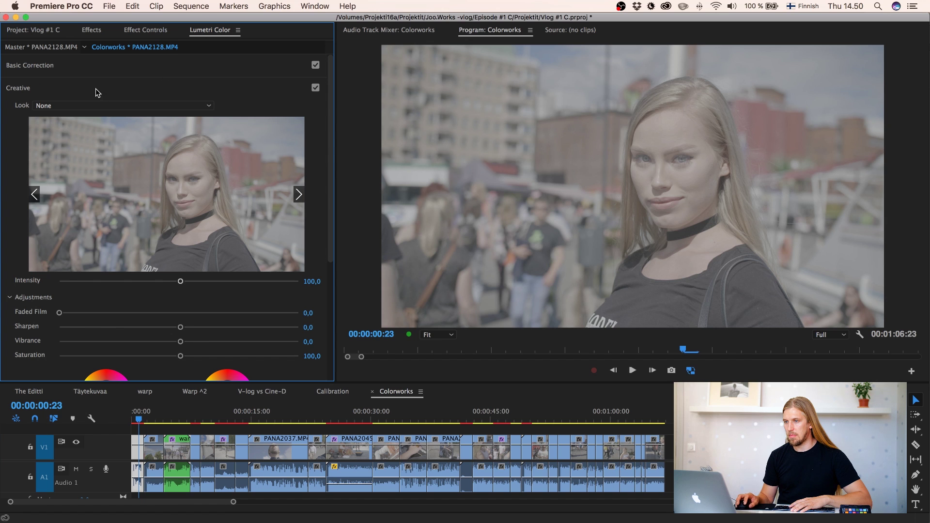
left_click(91, 71)
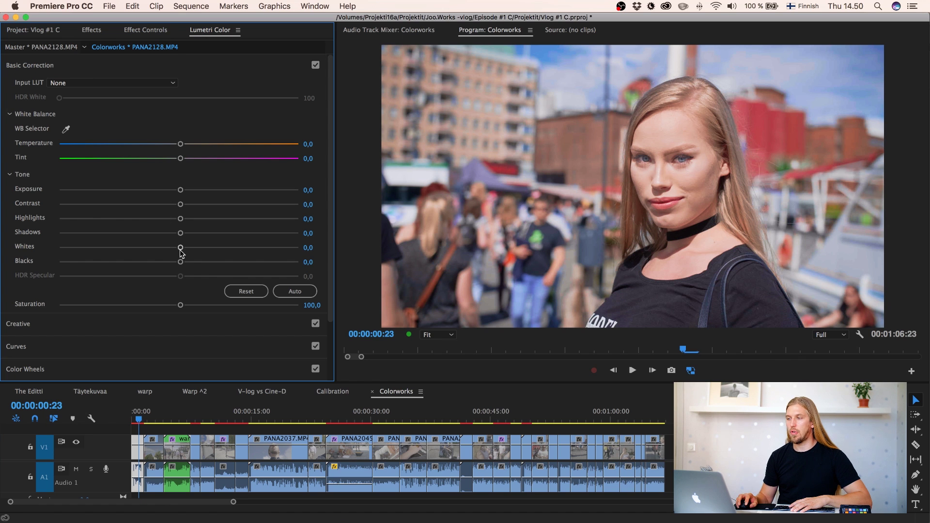
Step: Drag the Basic Correction Whites slider to fine-tune the portrait clip's highlights
left_click_drag(162, 251, 190, 251)
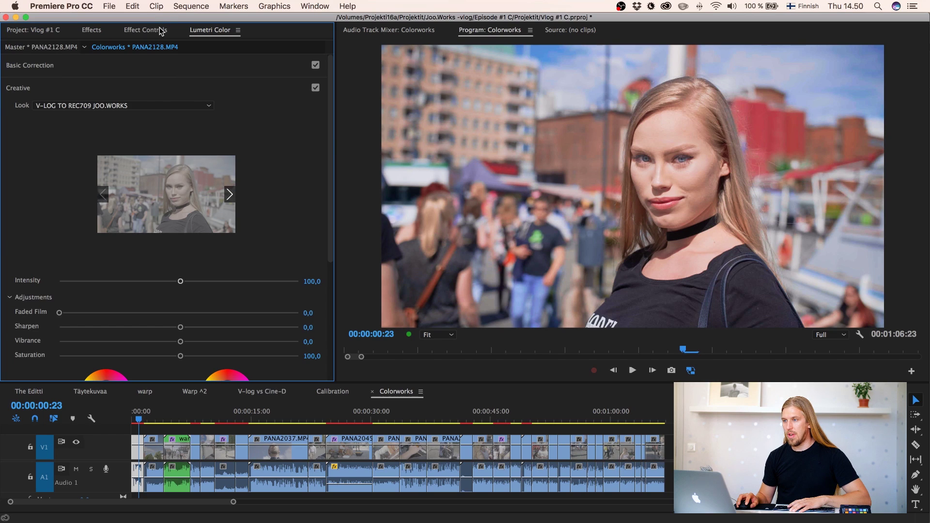
Step: Select the church clip's Lumetri Color effect and review the church, warp and PANA2069 timeline clips
left_click(160, 31)
left_click(39, 122)
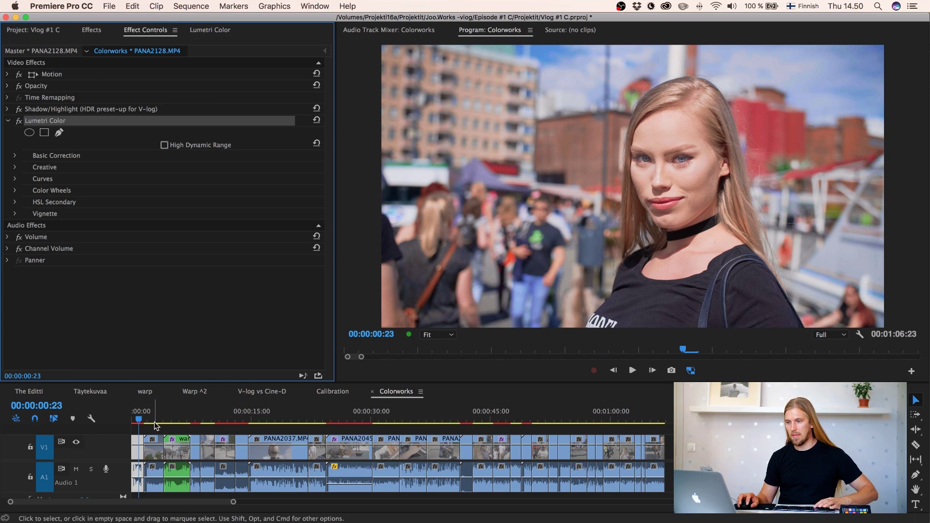
left_click(154, 454)
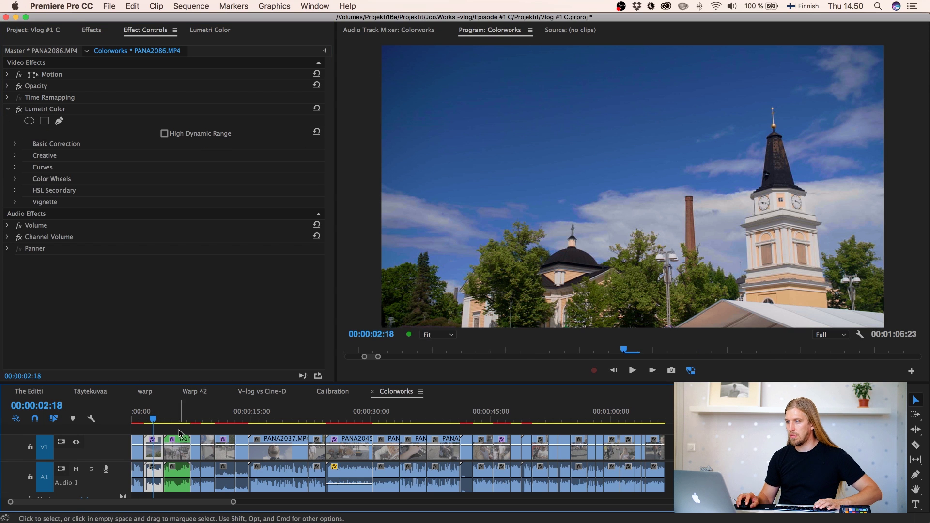
left_click(176, 416)
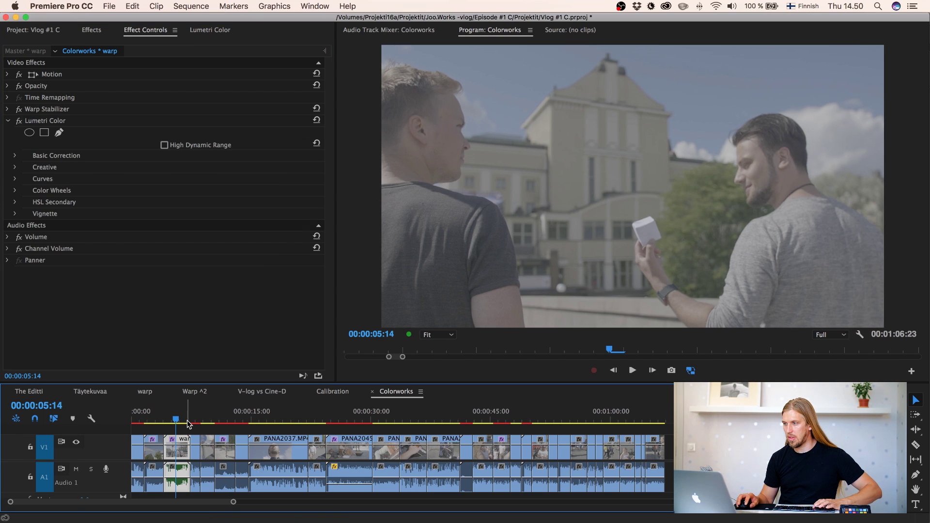
left_click(196, 418)
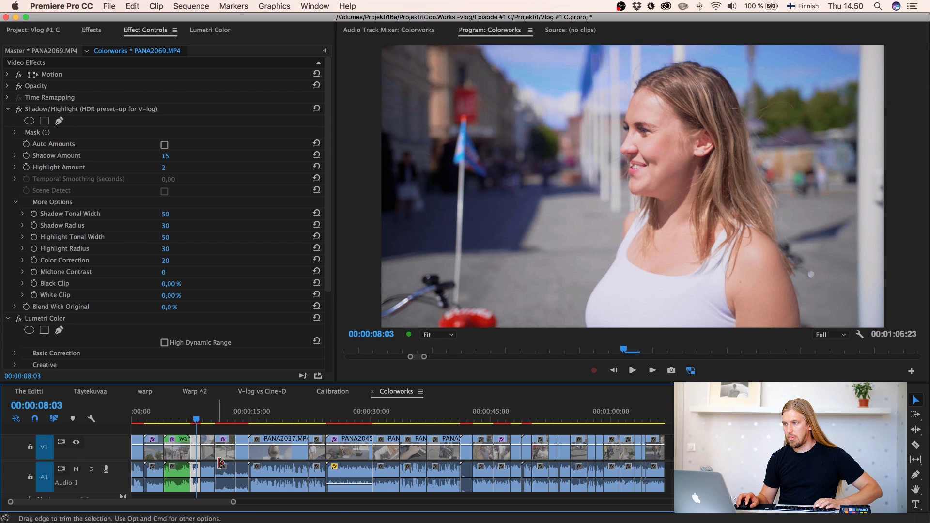
left_click(155, 420)
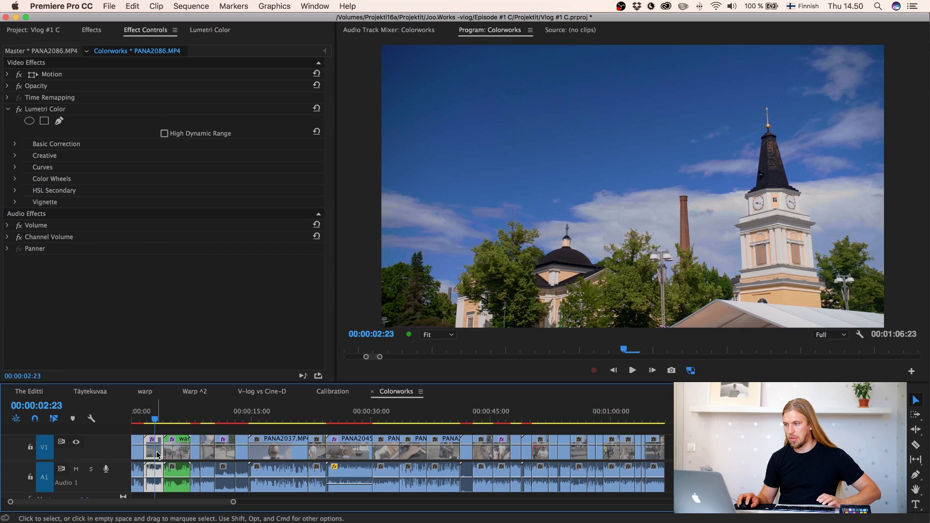
Step: Copy the church clip's Lumetri Color correction and select the warp clip's Lumetri Color effect
left_click(215, 28)
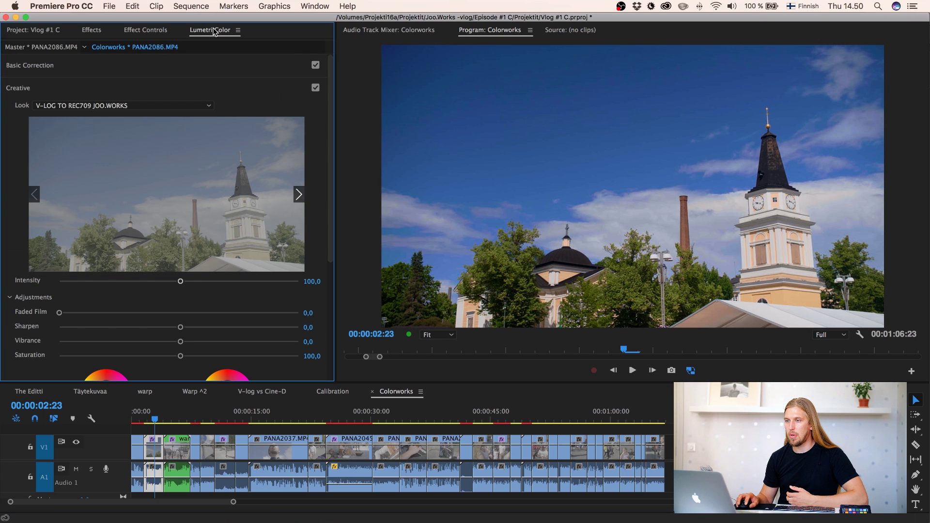
left_click(183, 71)
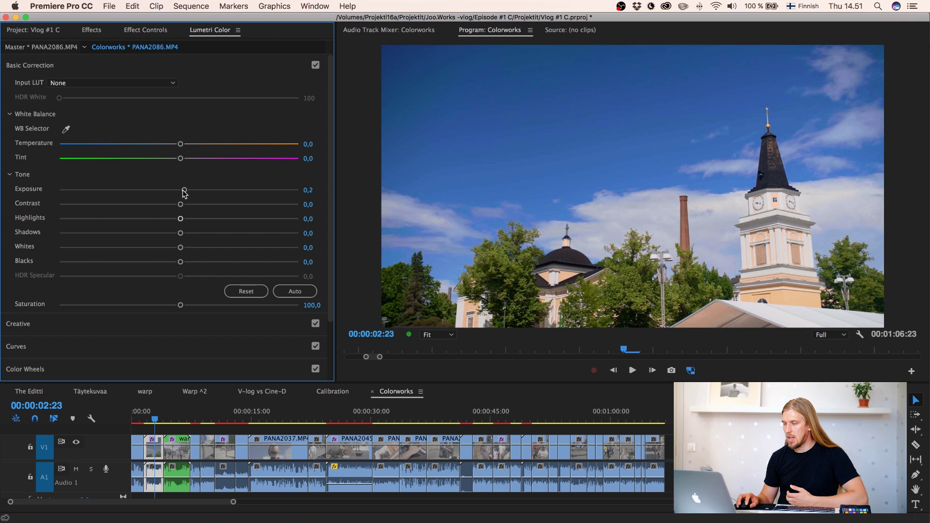
key("Down")
left_click(146, 30)
left_click(57, 122)
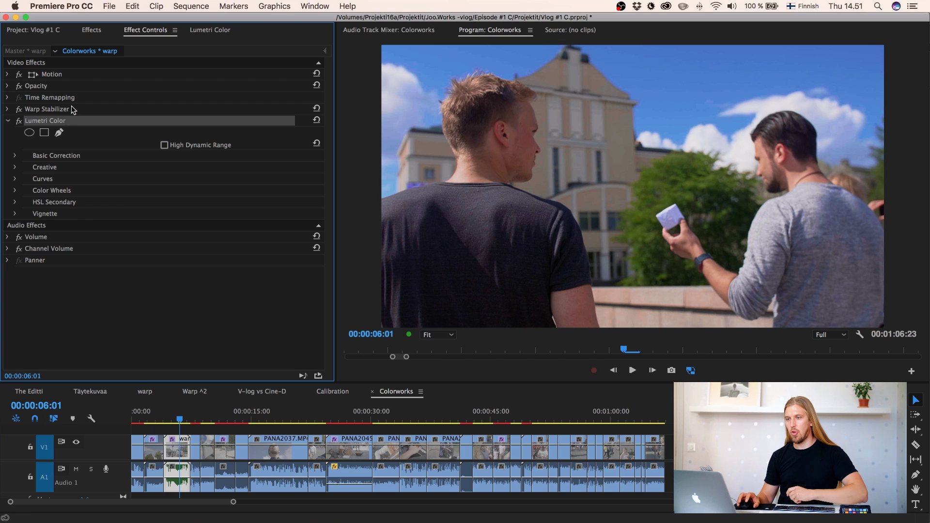
Step: Review the warp clip's Basic Correction and Creative look in Lumetri Color
left_click(209, 30)
left_click(113, 65)
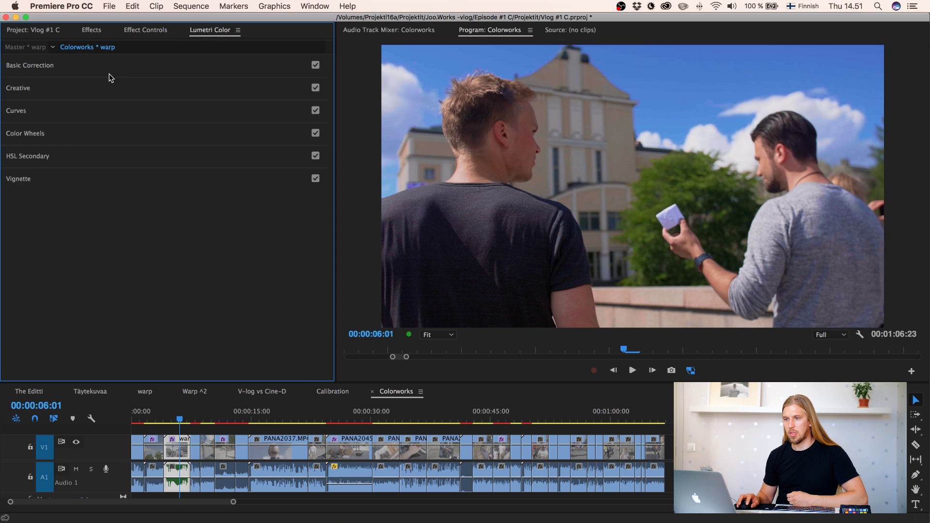
left_click(107, 87)
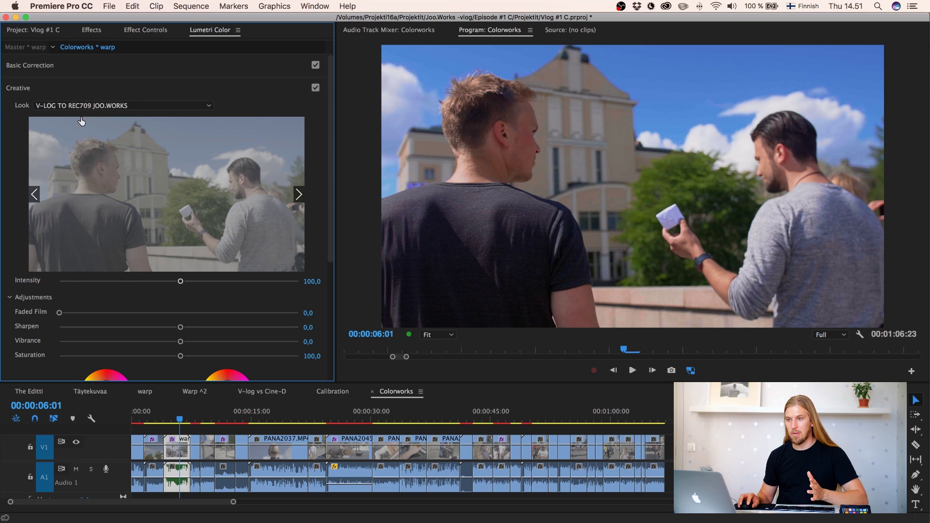
Step: Paste a second Lumetri Color onto the warp clip and reset it to neutral defaults
left_click(158, 31)
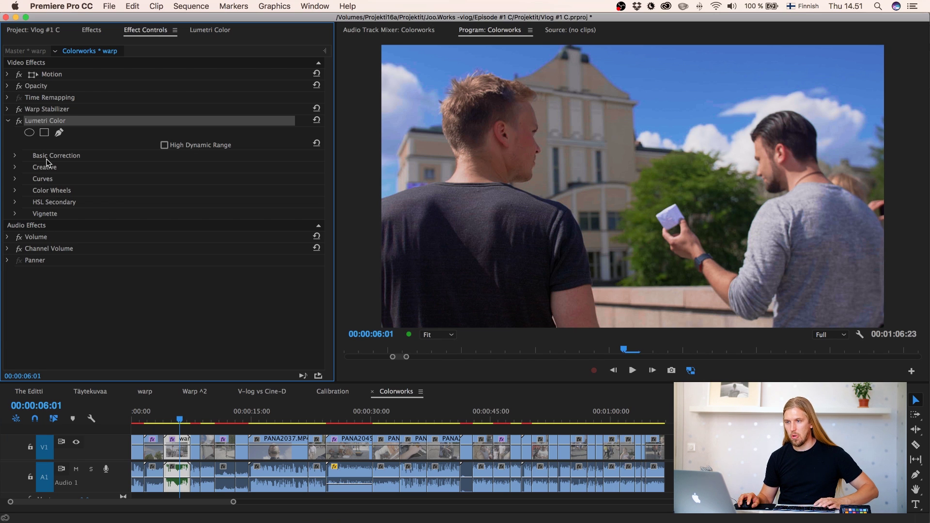
key("super+v")
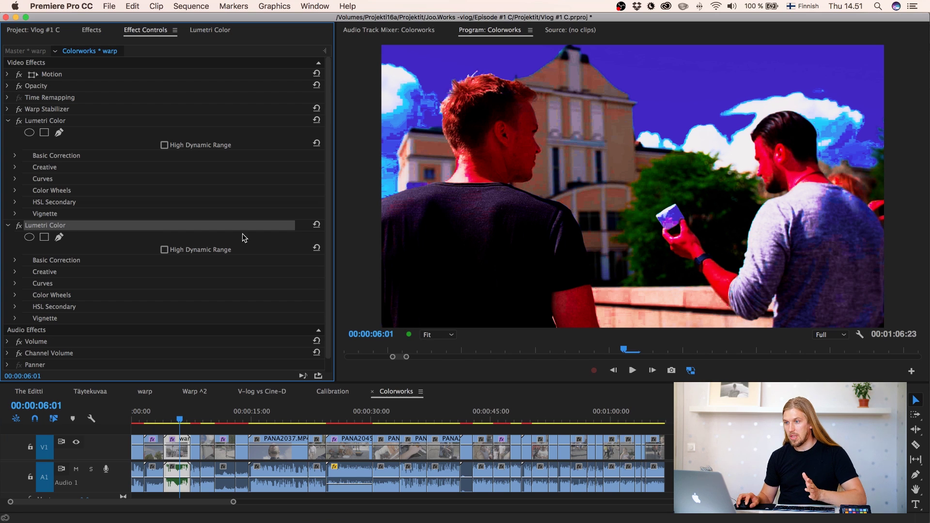
left_click(317, 227)
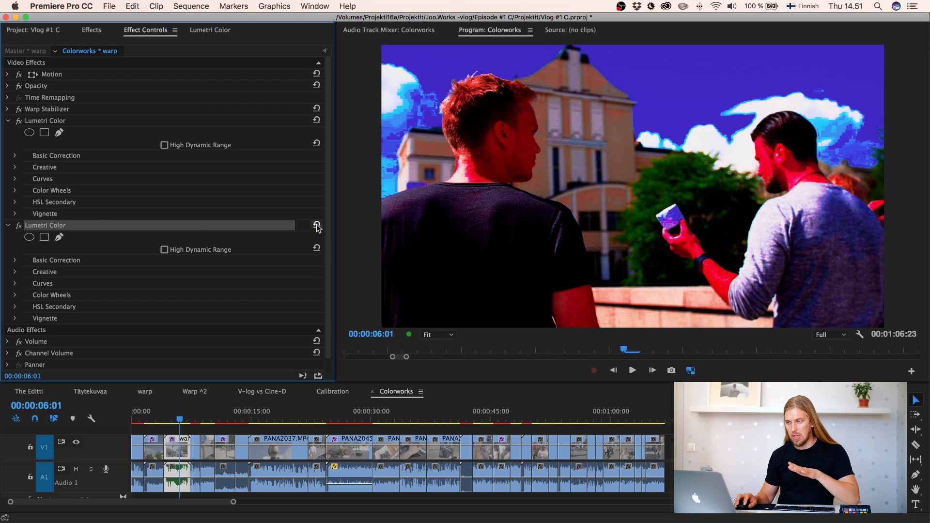
left_click(209, 30)
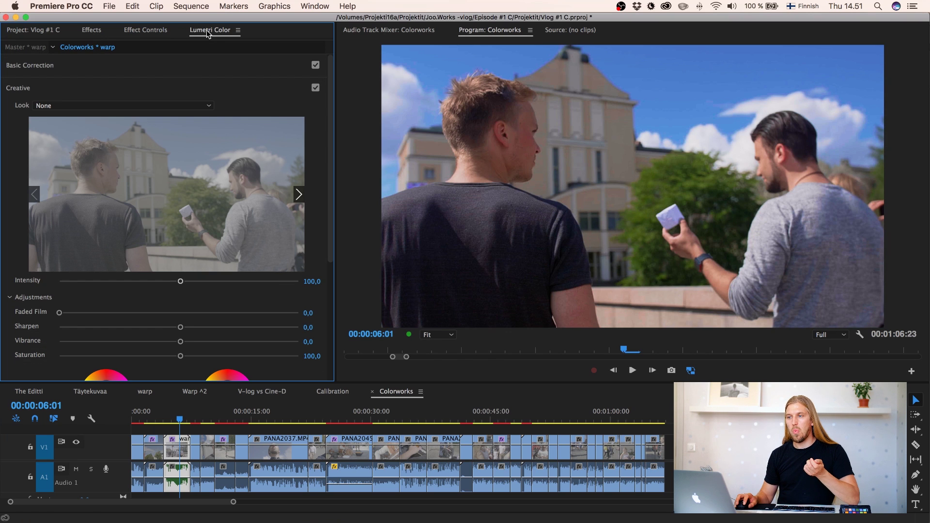
left_click(171, 65)
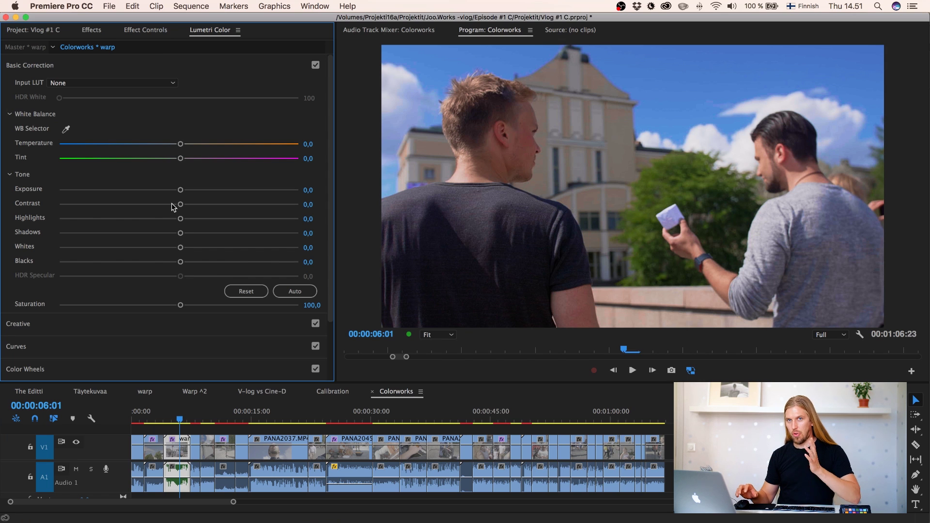
Step: Select the warp clip's second Lumetri Color effect in Effect Controls
left_click(183, 67)
left_click(149, 87)
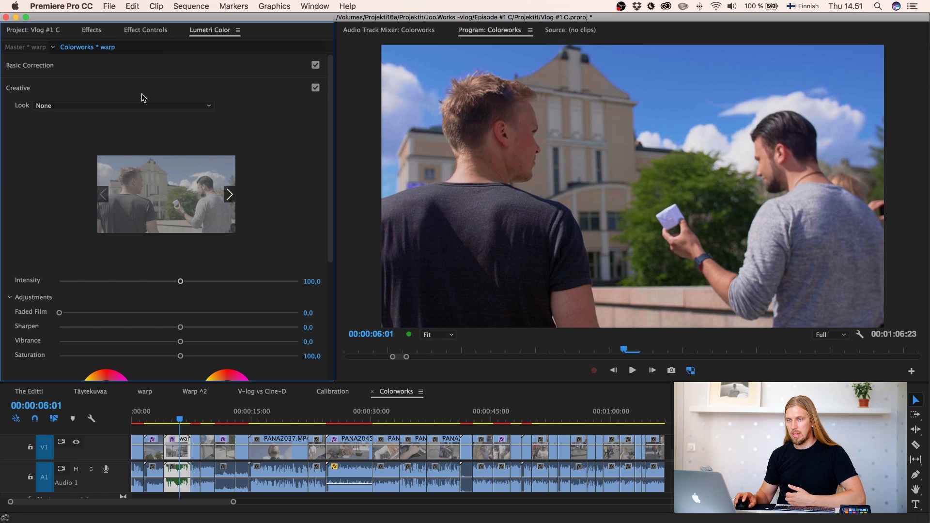
left_click(128, 73)
left_click(159, 33)
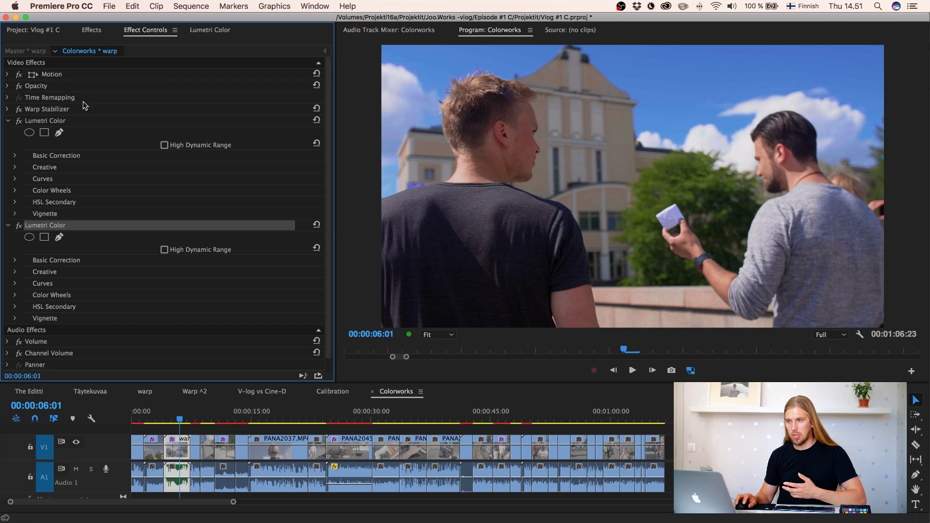
left_click(37, 123)
left_click(39, 227)
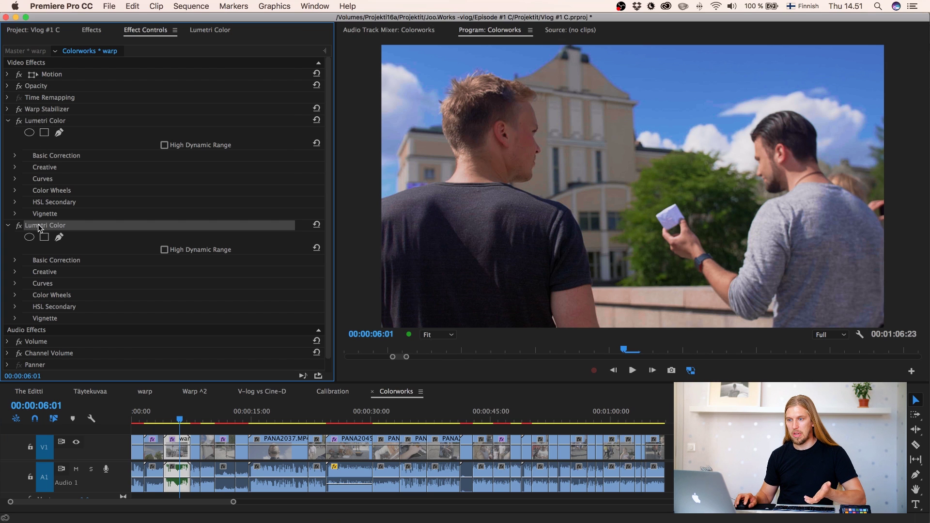
Step: Apply the CineSpace2383sRGB6bit Creative look to the second Lumetri Color
left_click(203, 32)
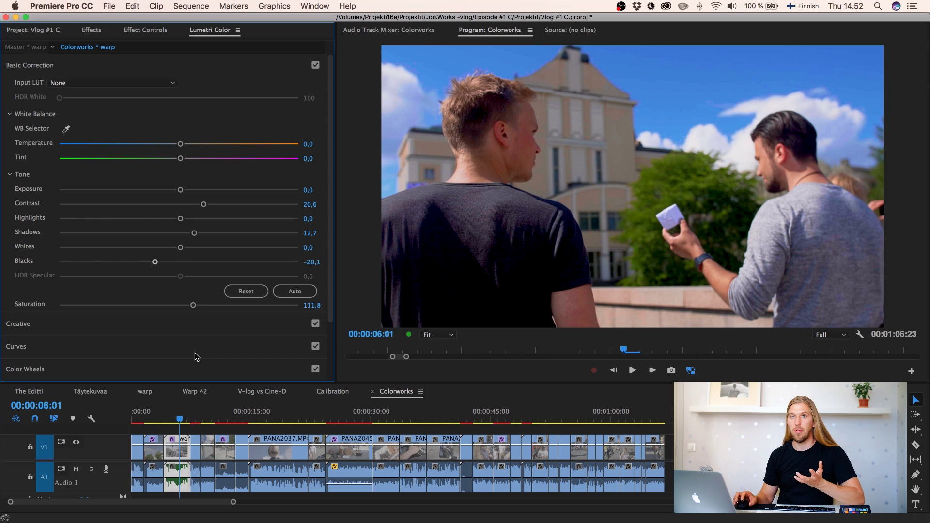
left_click(162, 331)
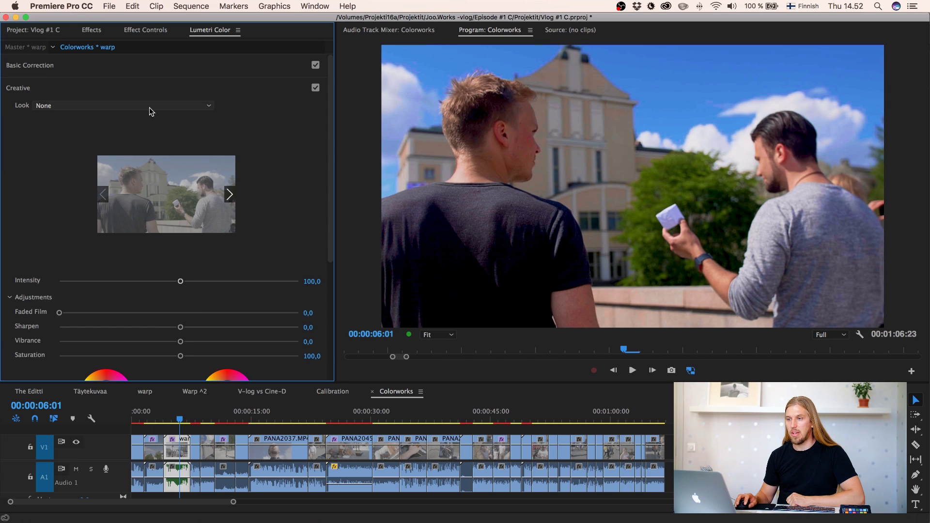
left_click(149, 106)
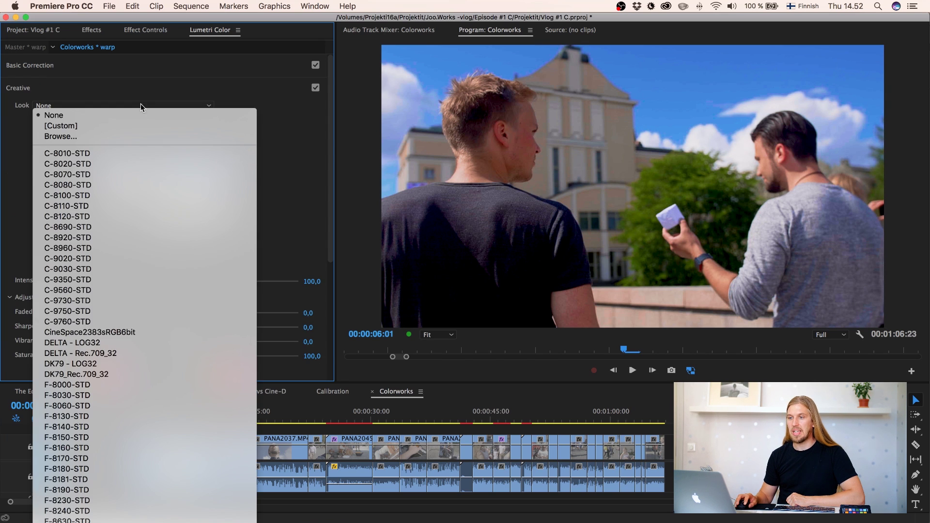
left_click(112, 336)
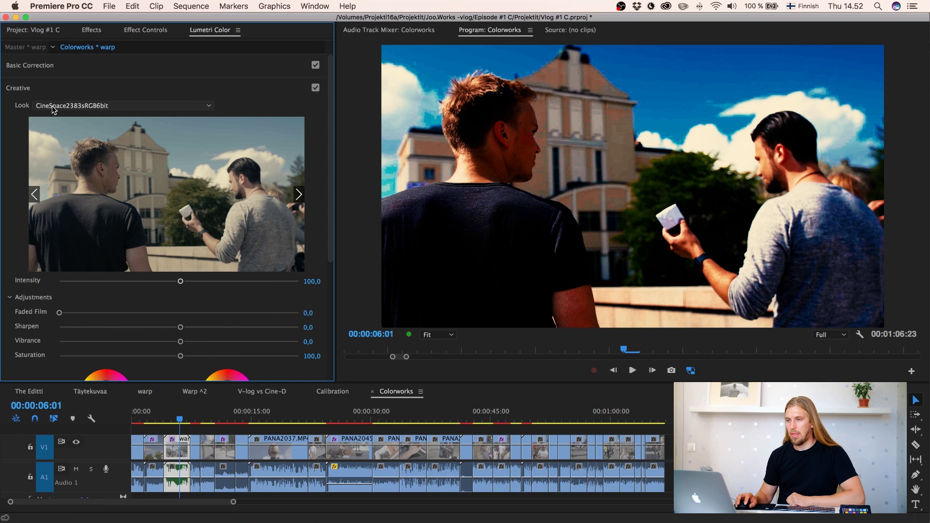